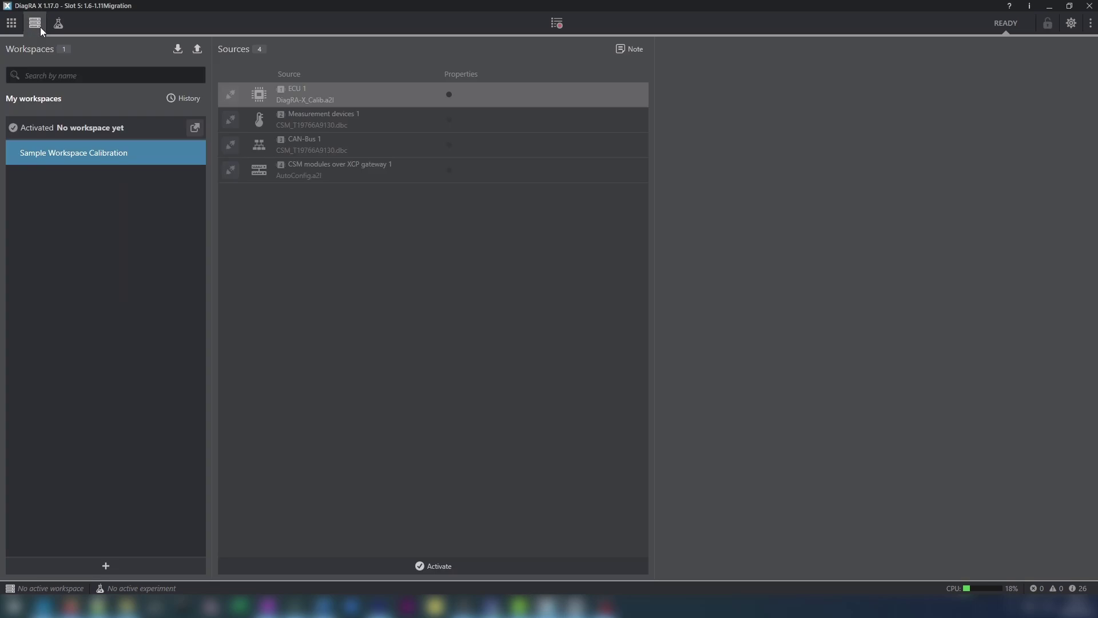
click(59, 23)
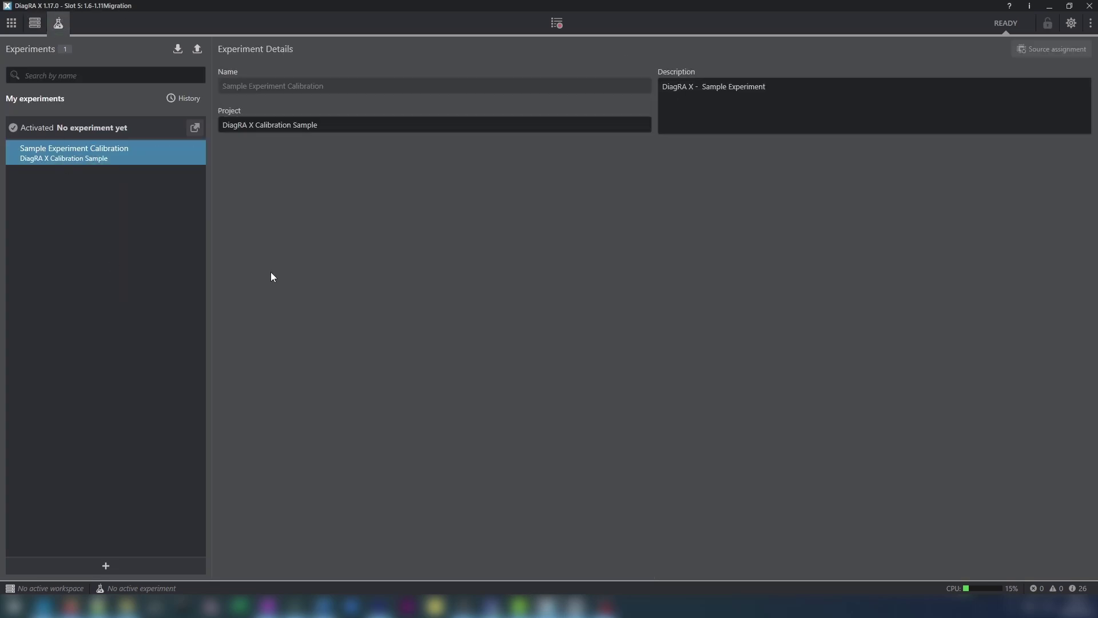
click(56, 23)
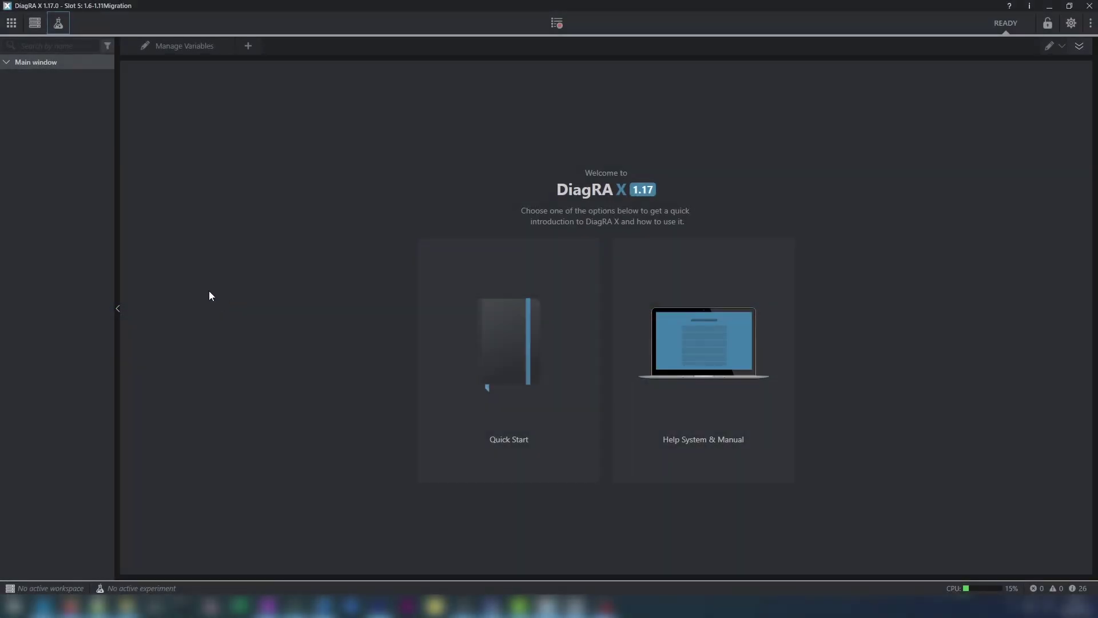
Create a new workspace named Stimulation
click(32, 24)
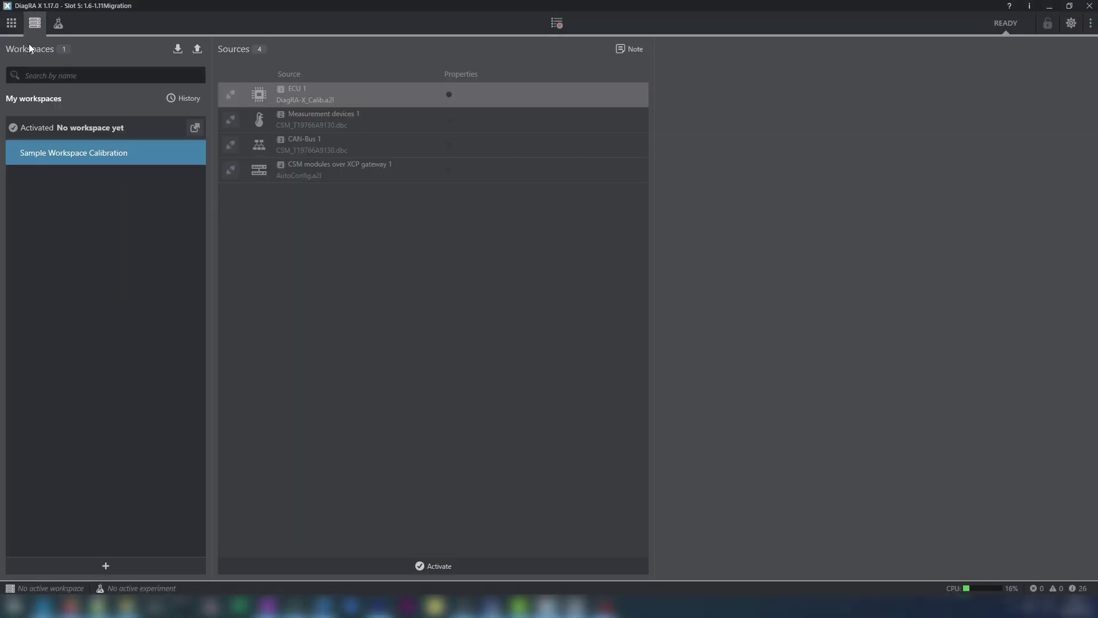
click(109, 566)
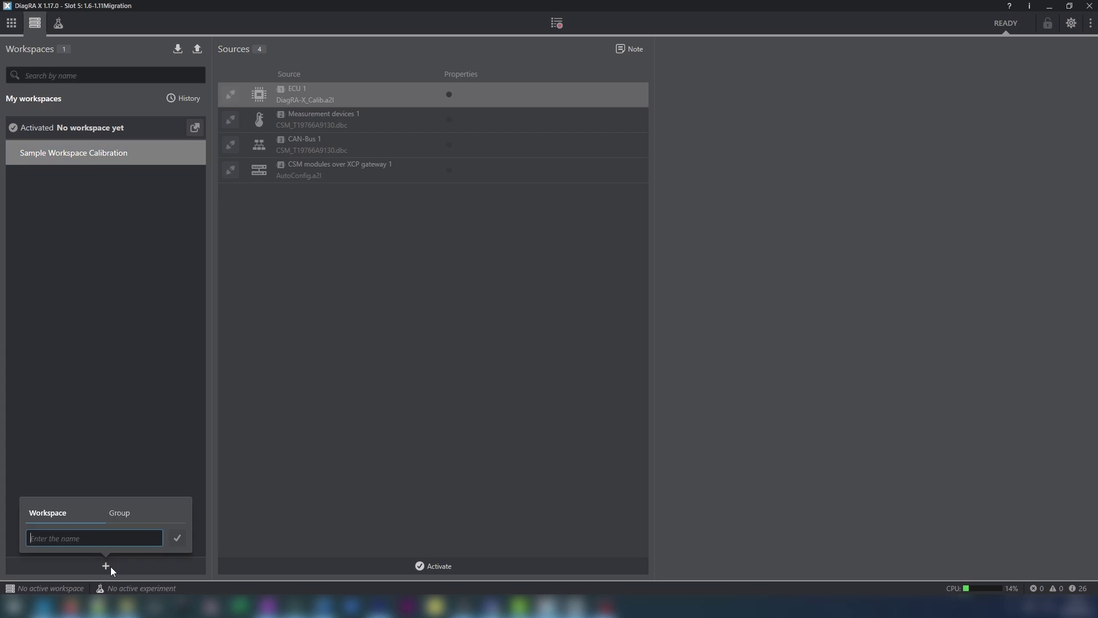
text(Stimulation)
key(Return)
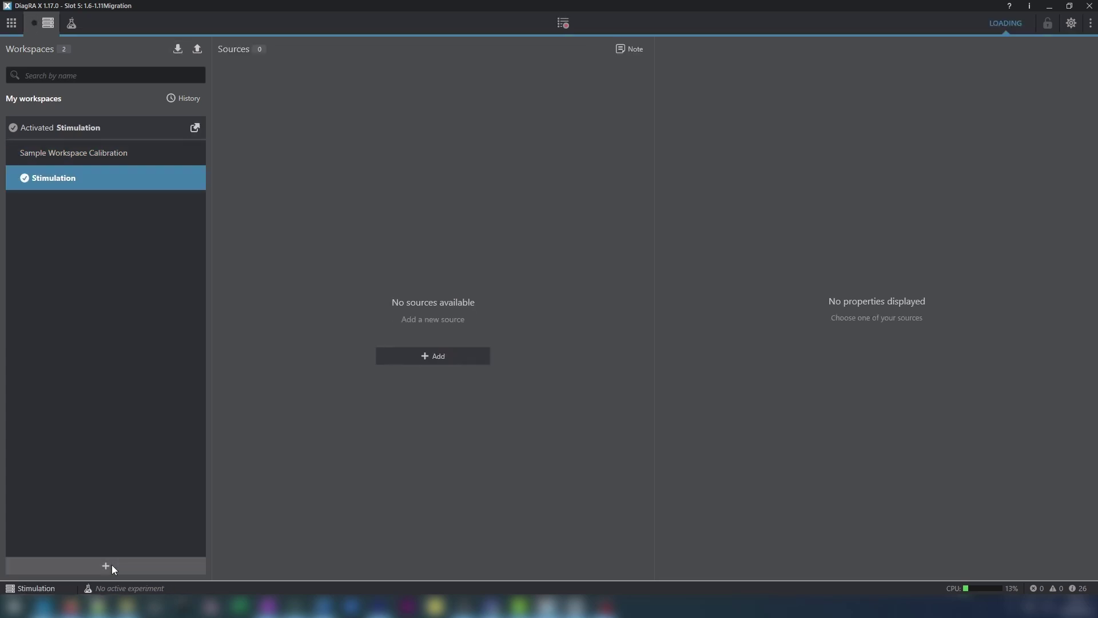
Add a generic CAN bus source named Sender to the workspace and assign it the description file RA_CAN_Test.dbc
click(456, 362)
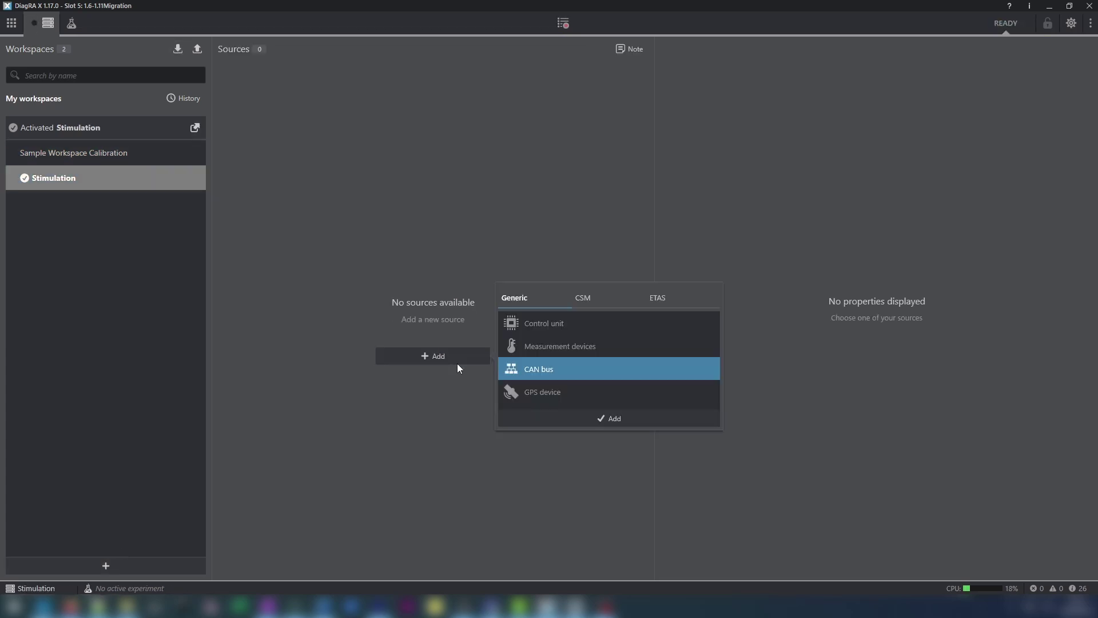
double_click(563, 366)
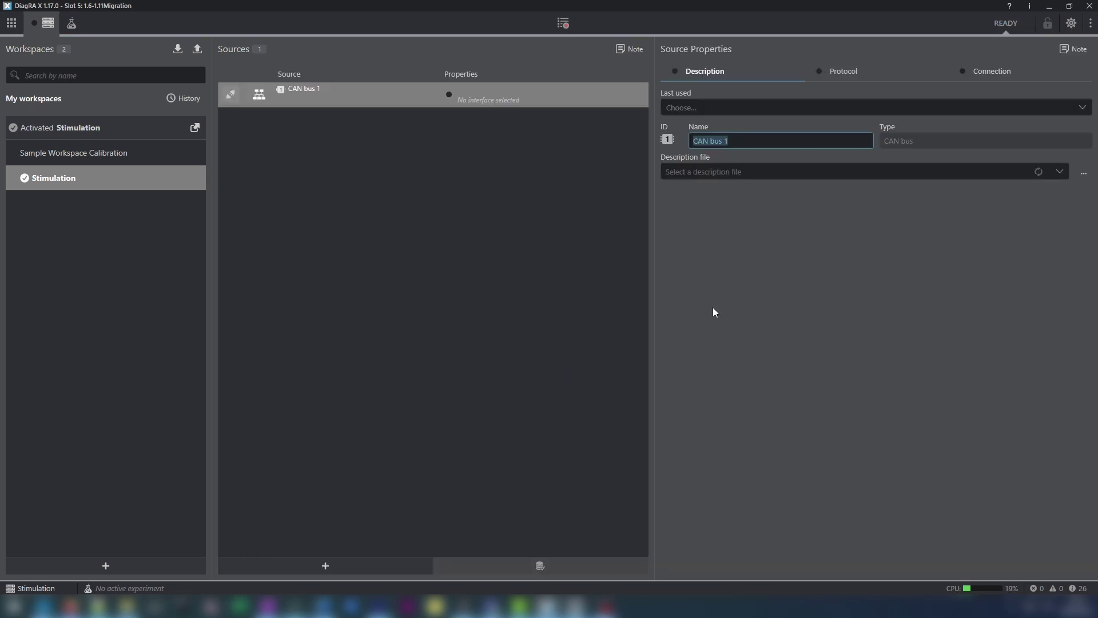
text(Sender)
click(773, 171)
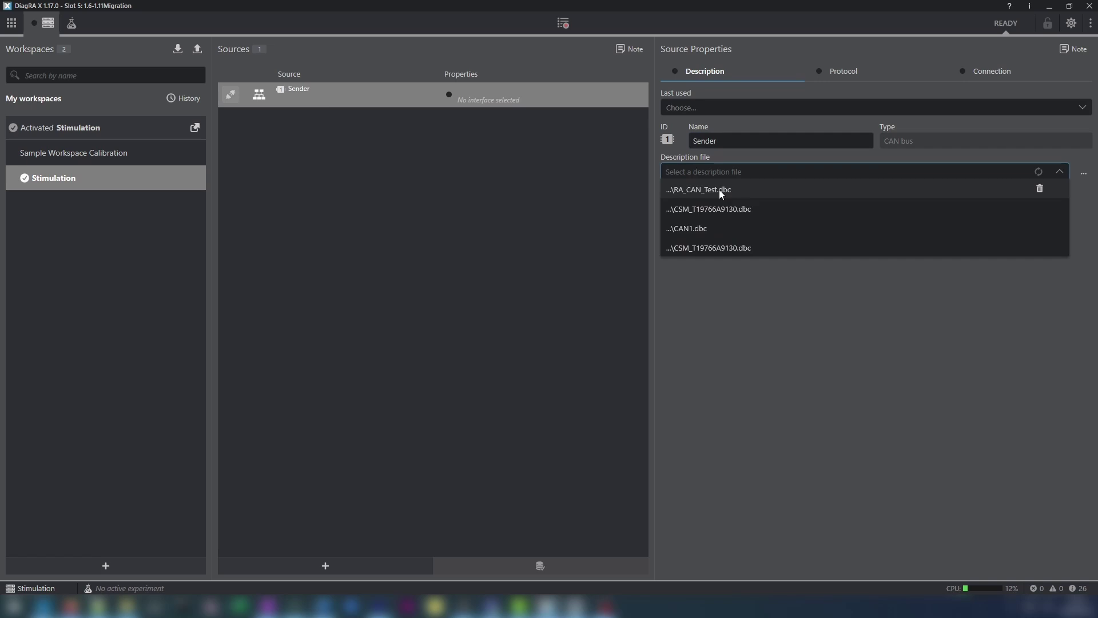
click(718, 189)
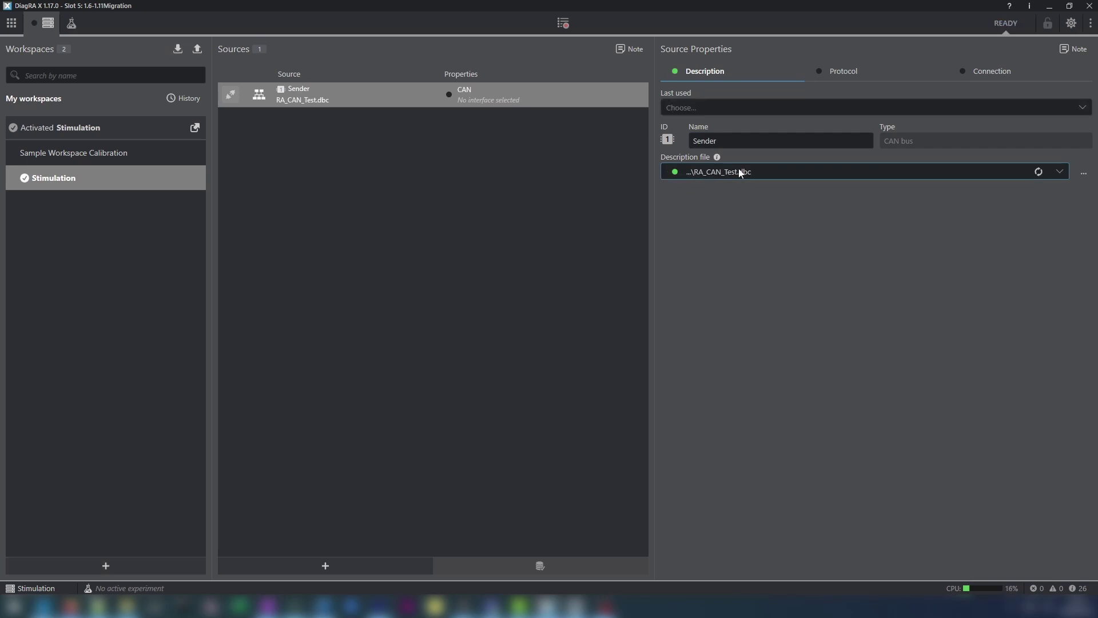
Assign the CAN 1 interface (Kvaser Virtual CAN Driver 0) to Sender, turn off its keep-alive and connect the source
click(991, 72)
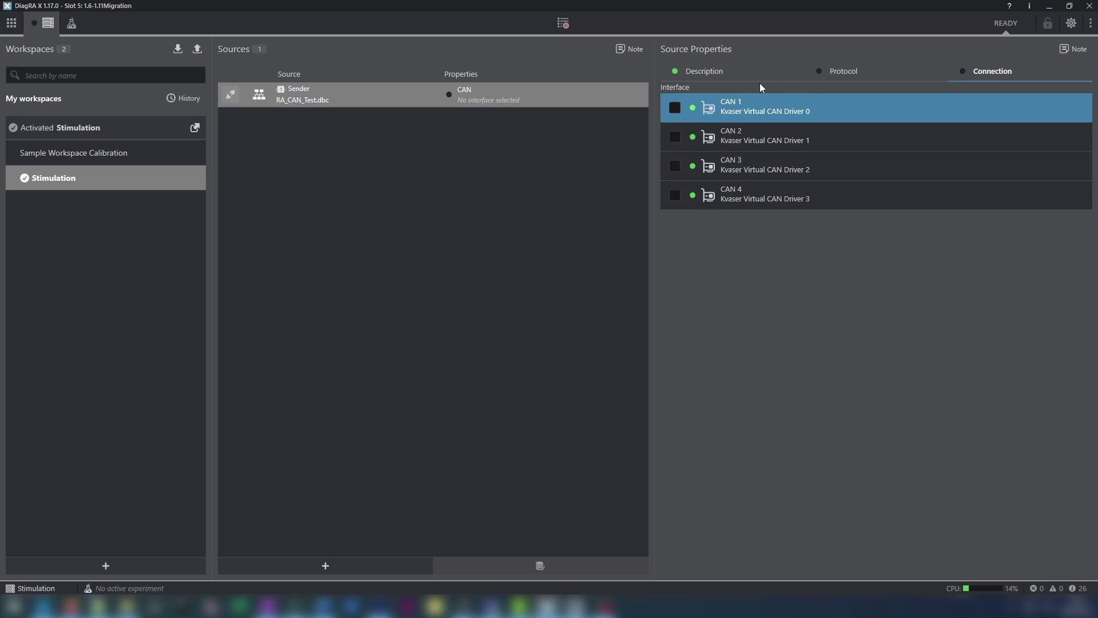
click(675, 108)
click(841, 74)
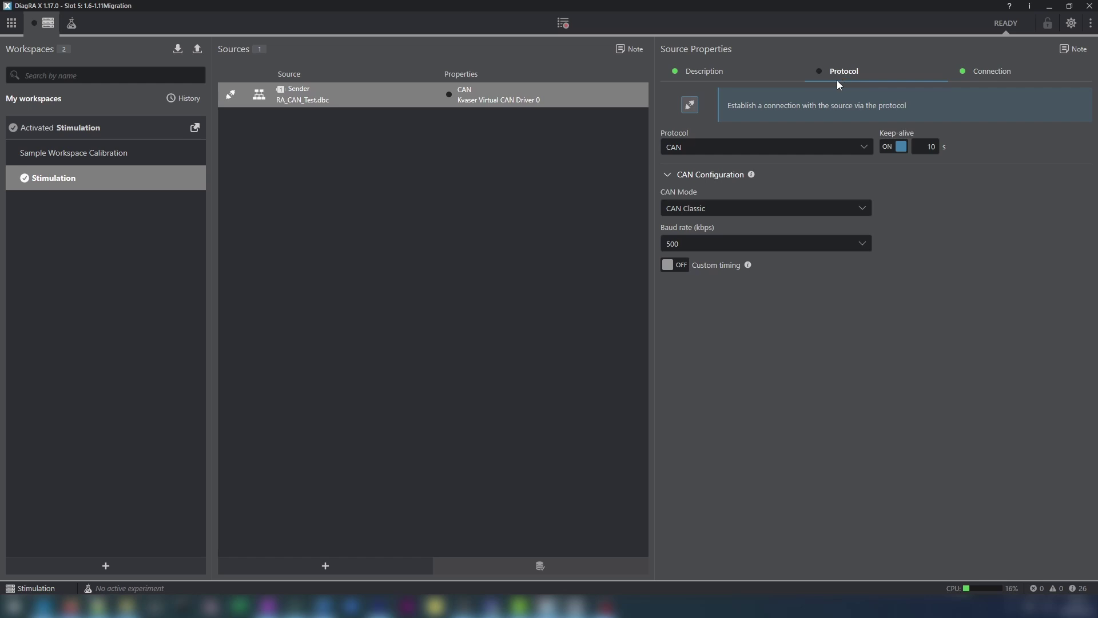
click(895, 147)
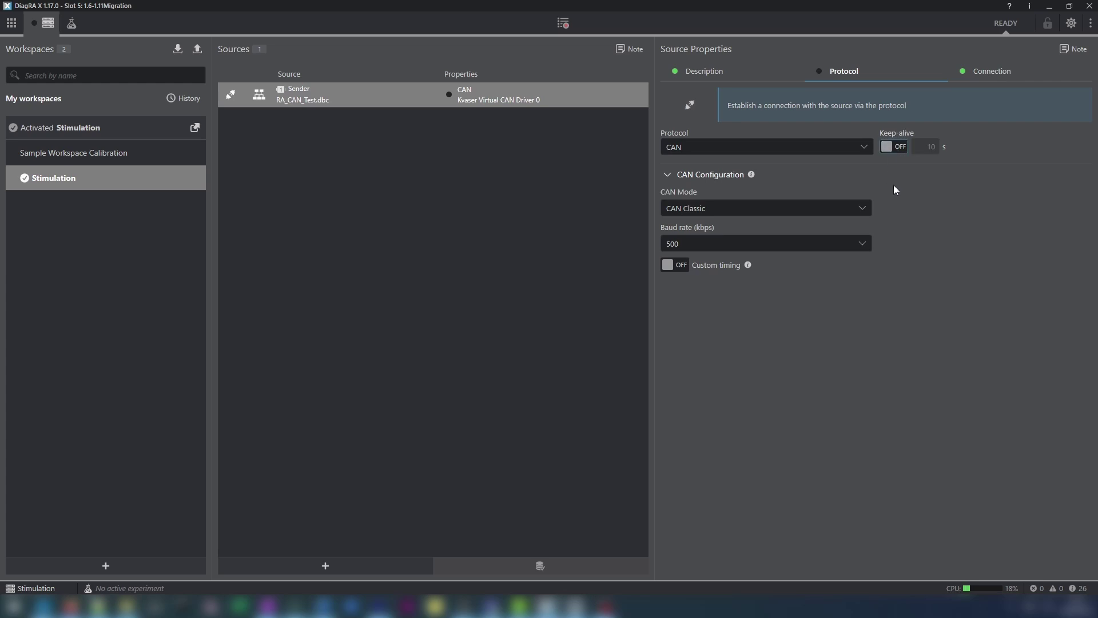
click(690, 106)
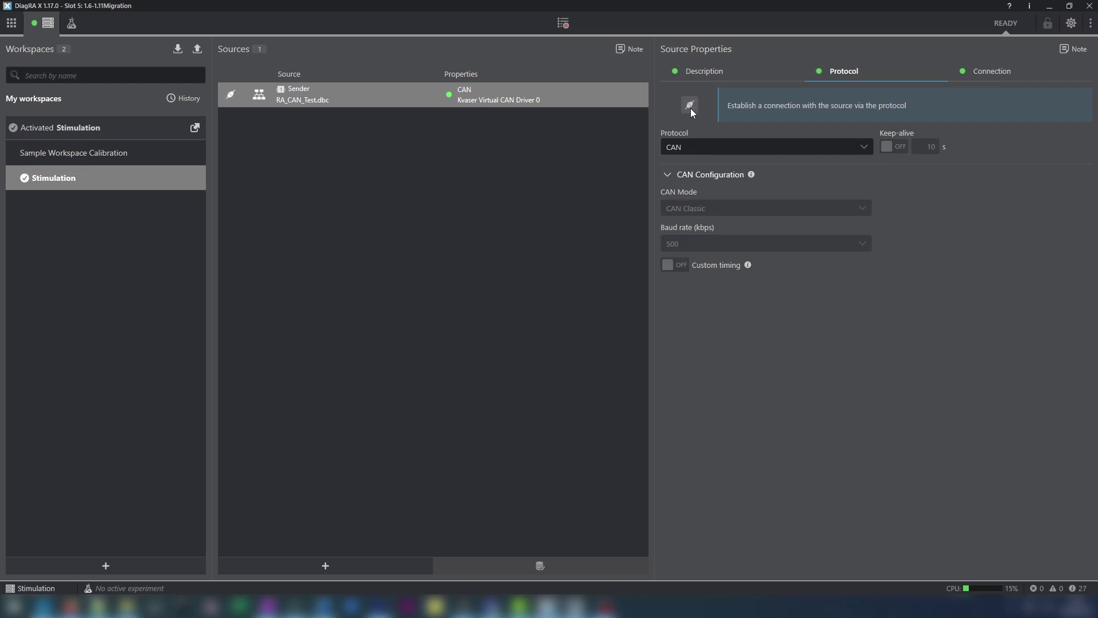
Create a new experiment named Stimulation
click(70, 24)
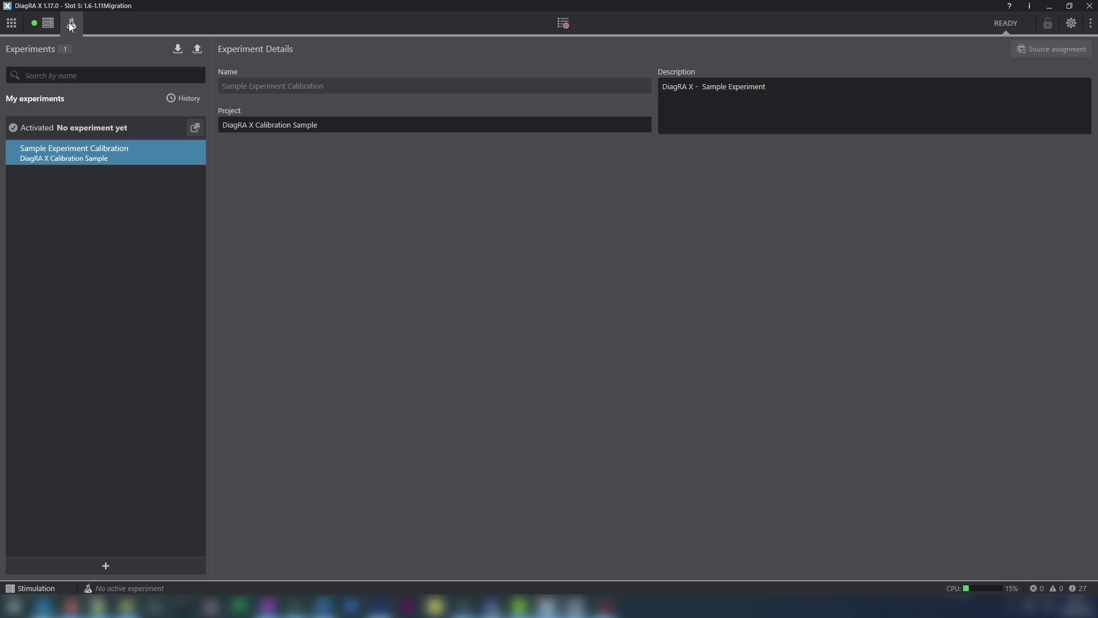
click(106, 565)
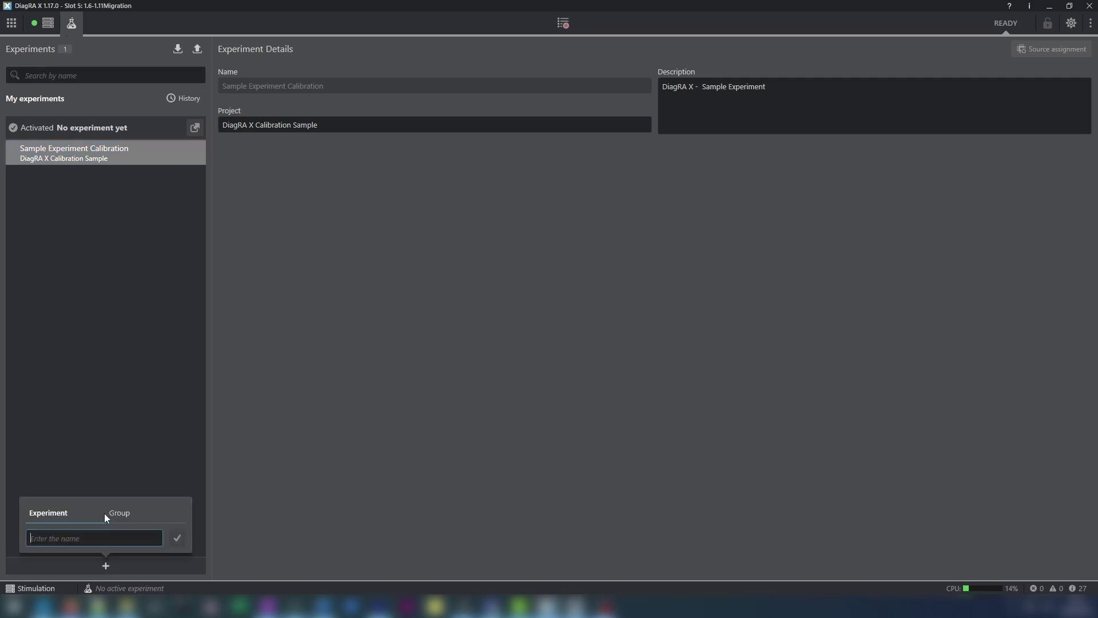
text(Stimulation)
key(Return)
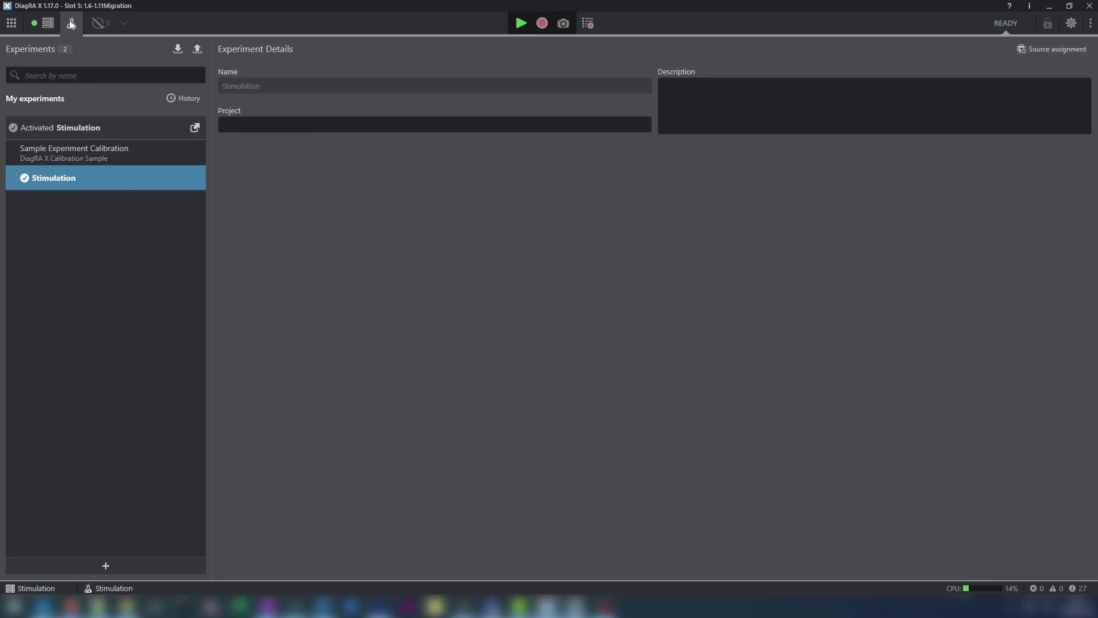
Add a worksheet to the experiment from the Scheduler stimulation template
click(71, 22)
click(245, 48)
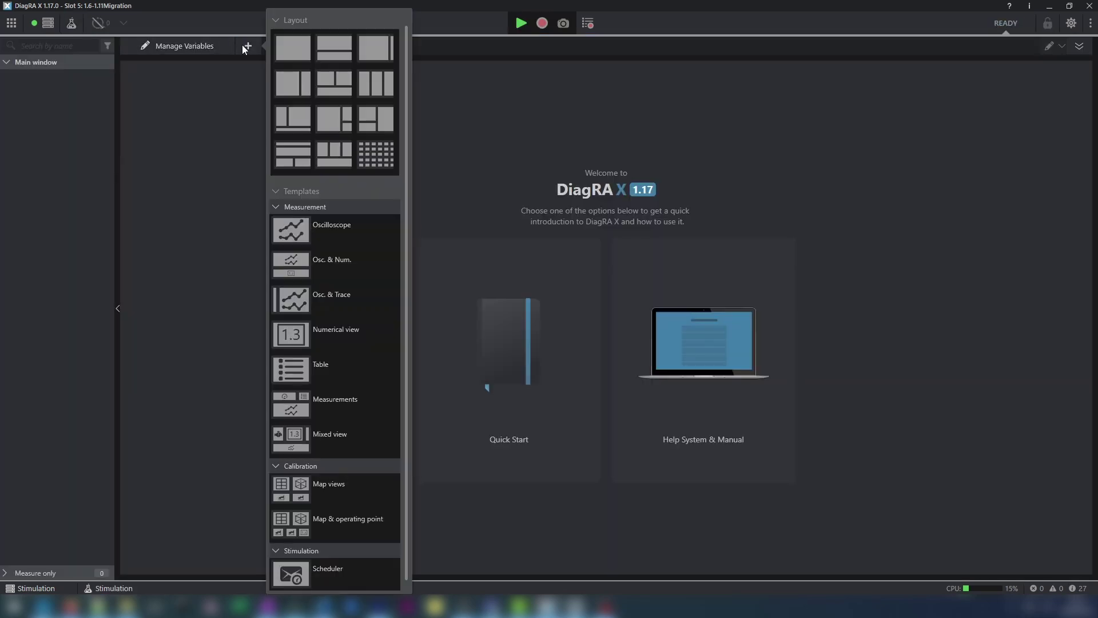
click(289, 572)
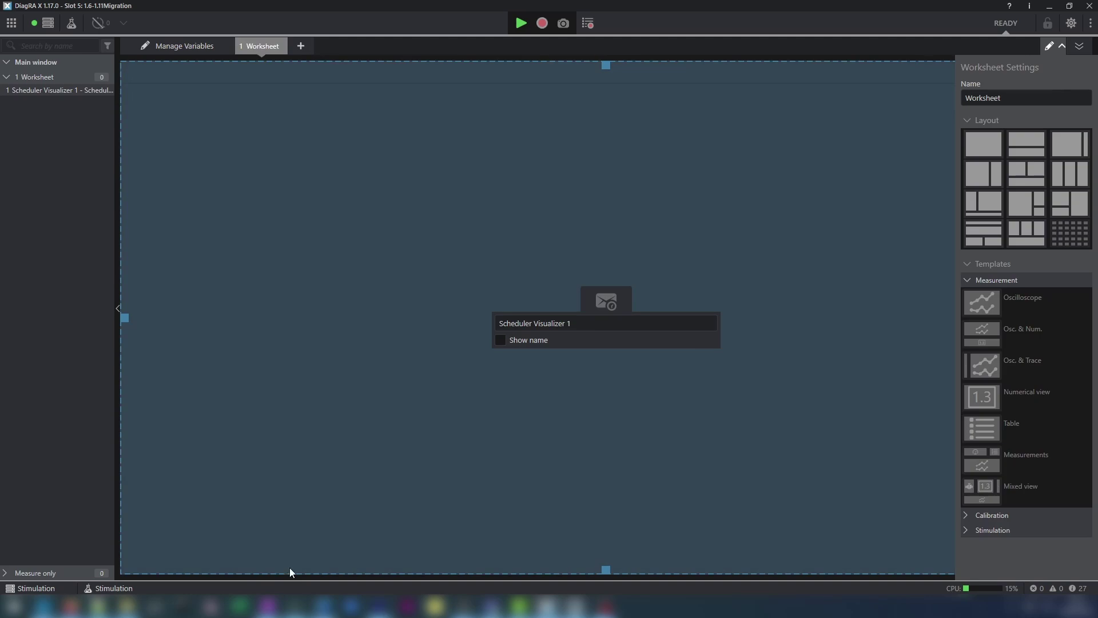
click(1062, 47)
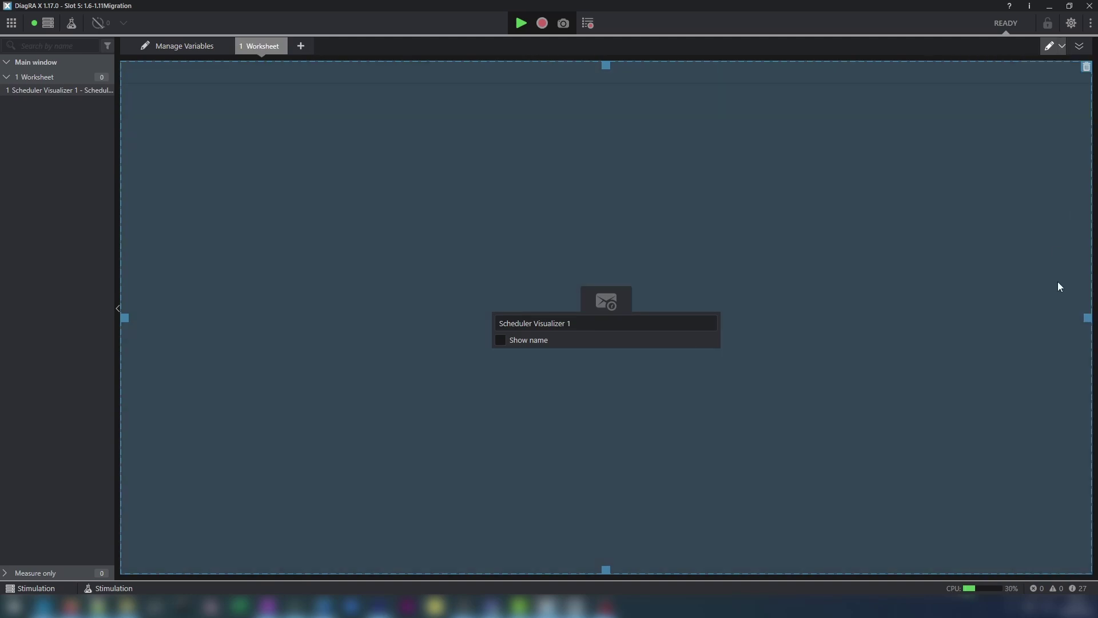
Shrink the scheduler to the worksheet's upper-left area, add a table below it and an oscilloscope beside them, and finish layout editing
drag(1086, 322, 600, 332)
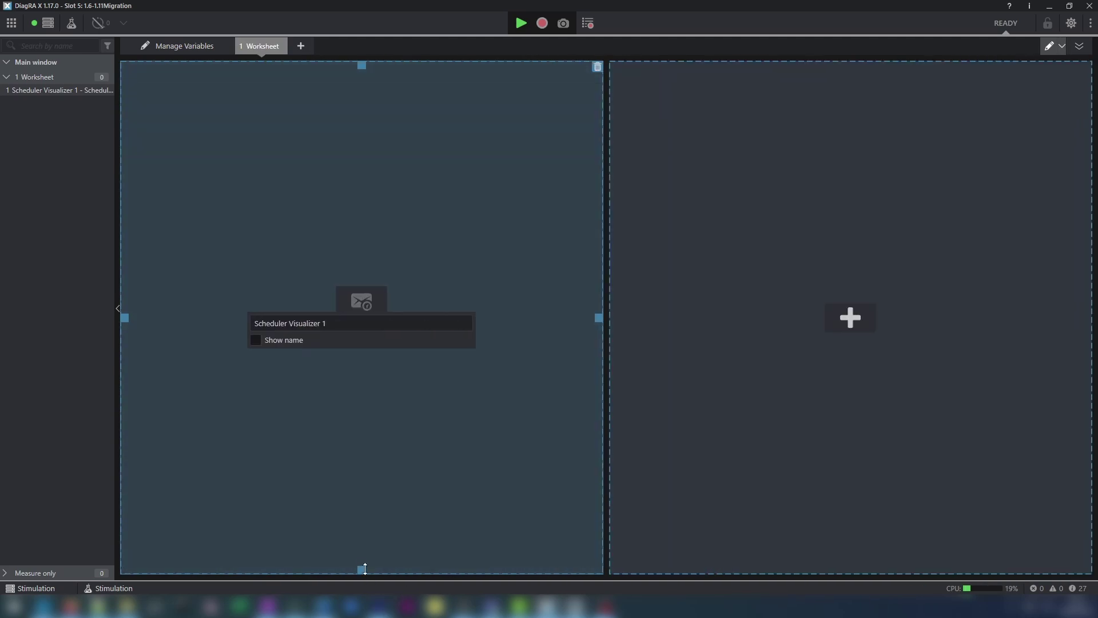
drag(364, 568, 377, 367)
click(361, 474)
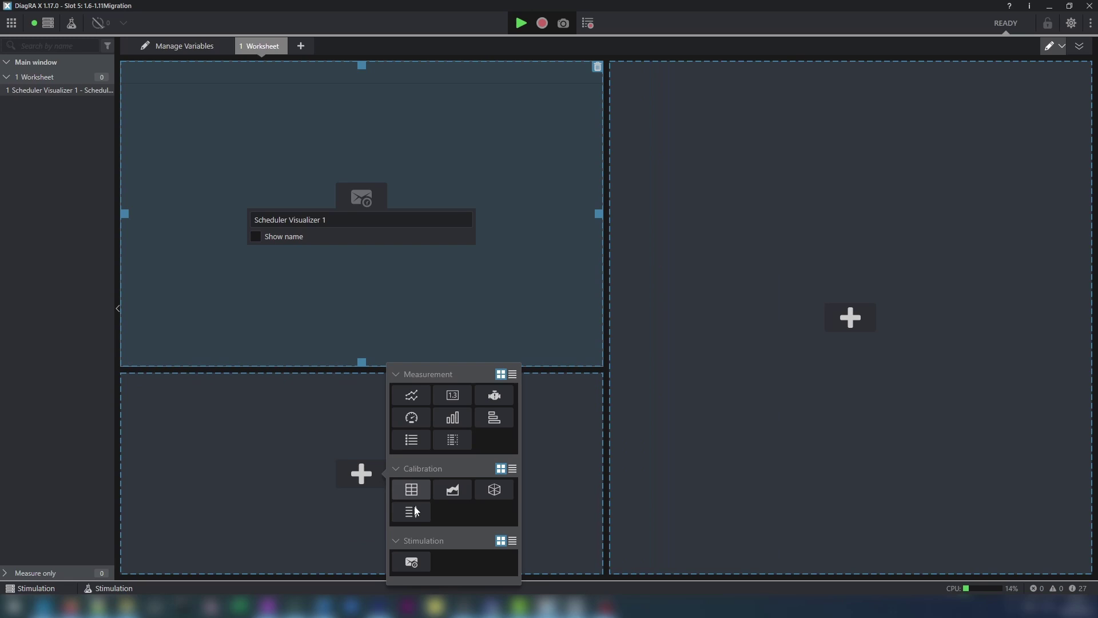
click(411, 439)
click(851, 318)
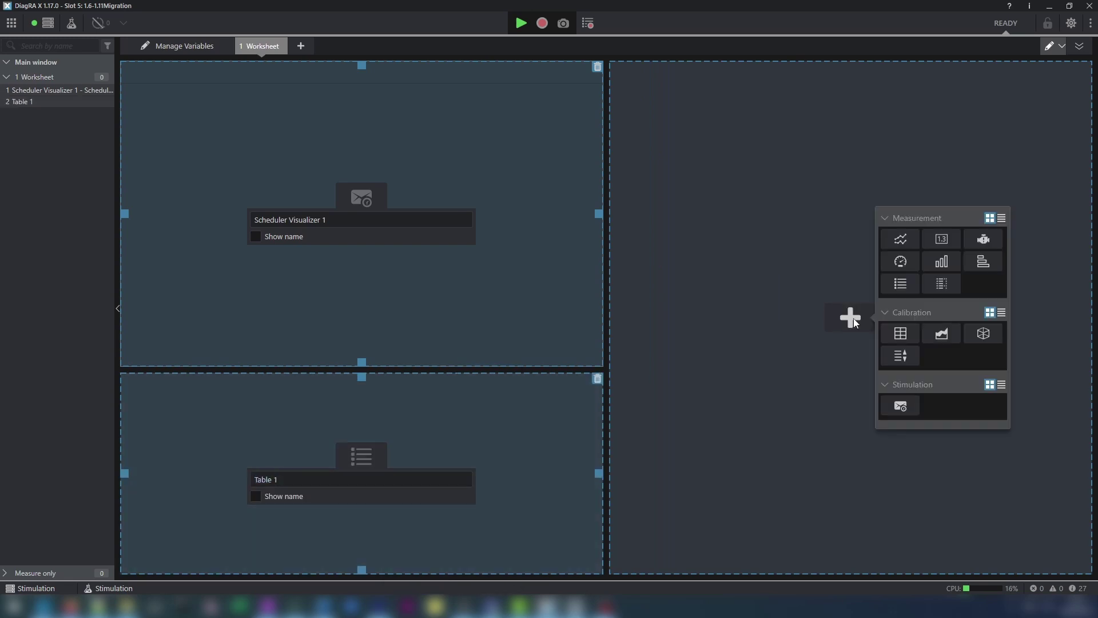
click(900, 243)
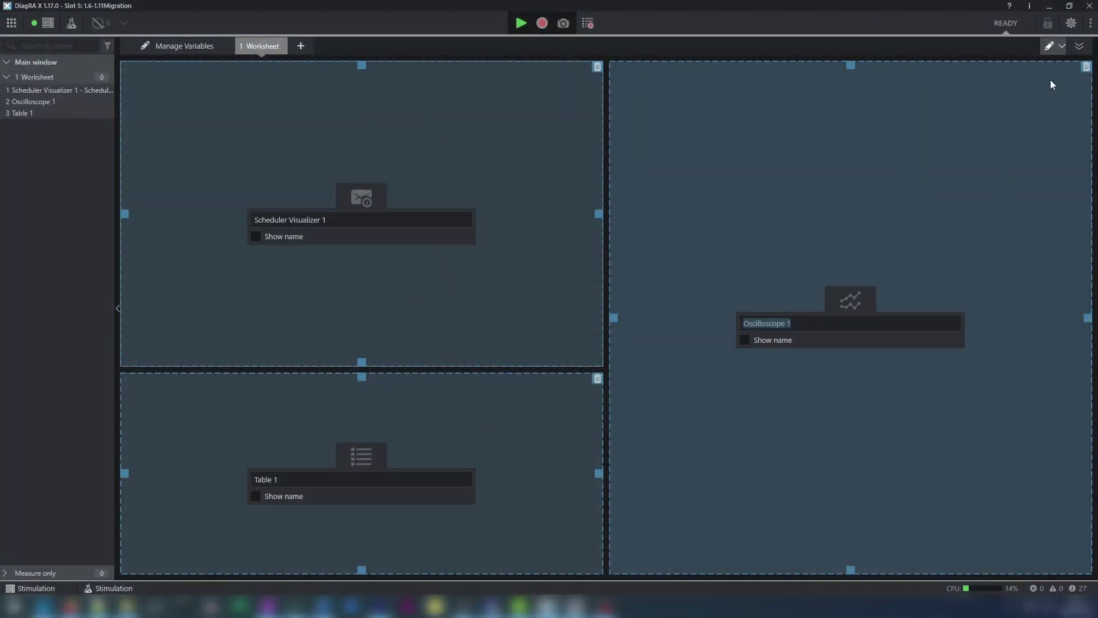
click(1049, 47)
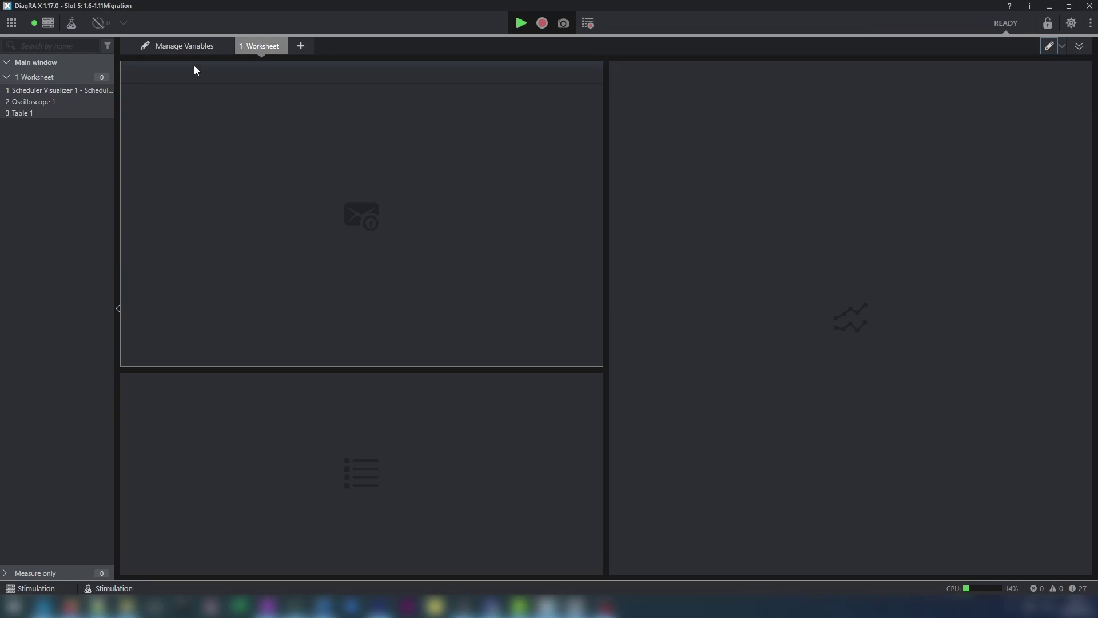
Examine the properties and signals of the ECU_Stop message among the Sender source's variables
click(192, 46)
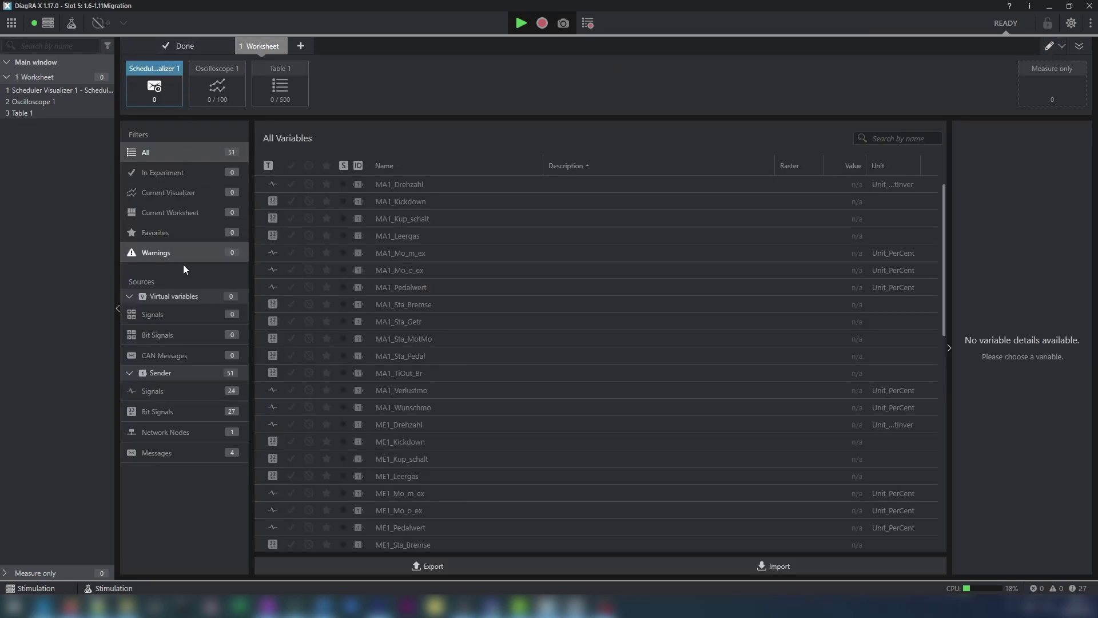
click(170, 454)
click(394, 183)
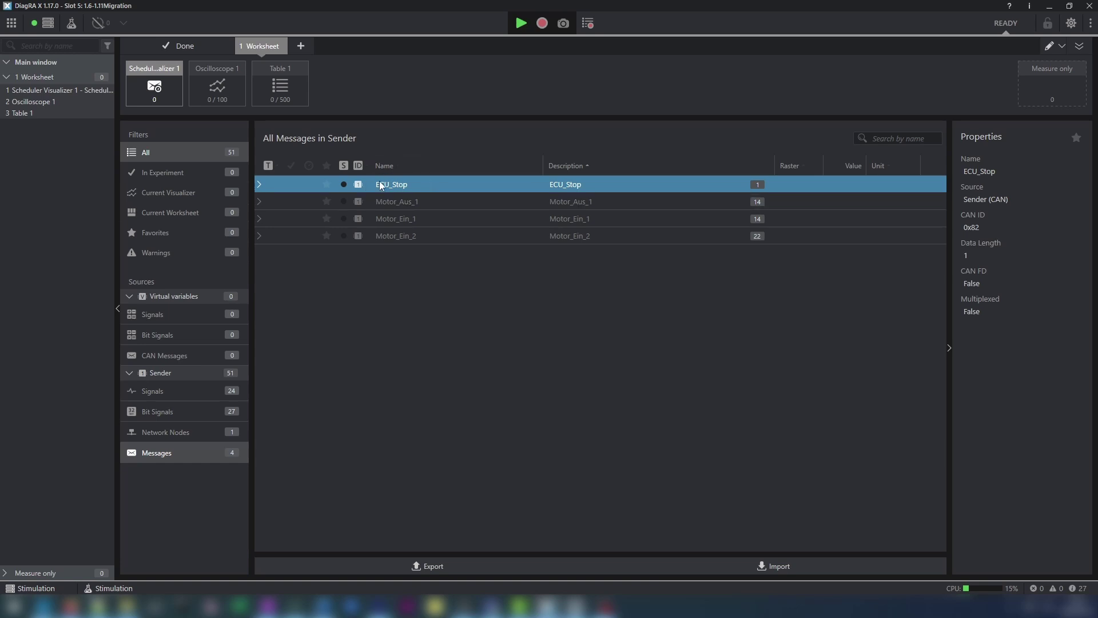
click(259, 184)
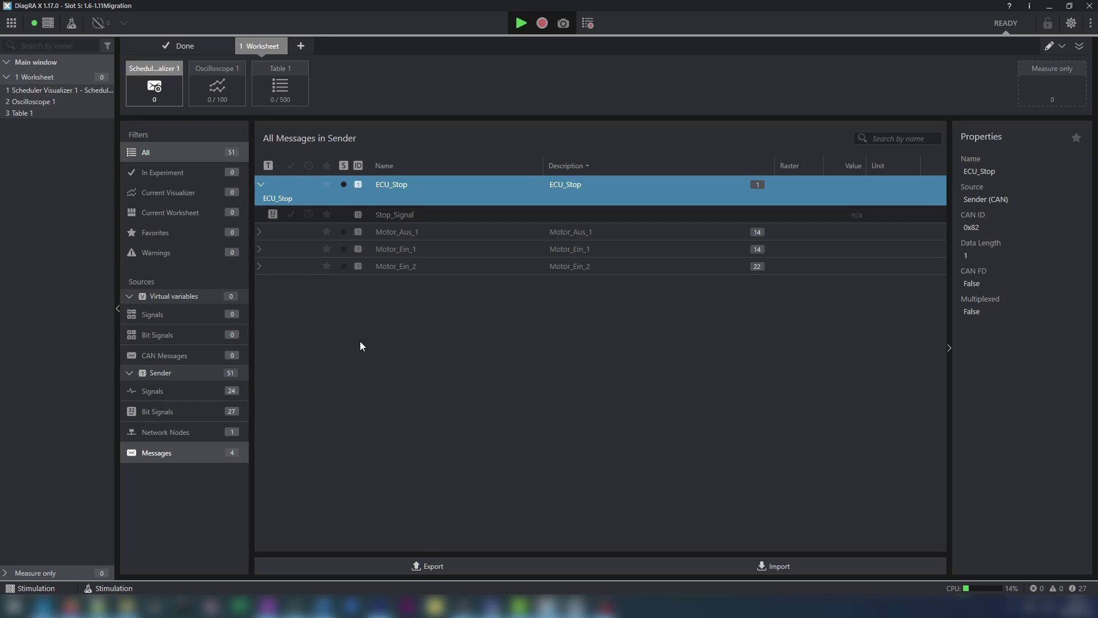
Add a virtual CAN message named ECU_Stop to the virtual variables
click(173, 296)
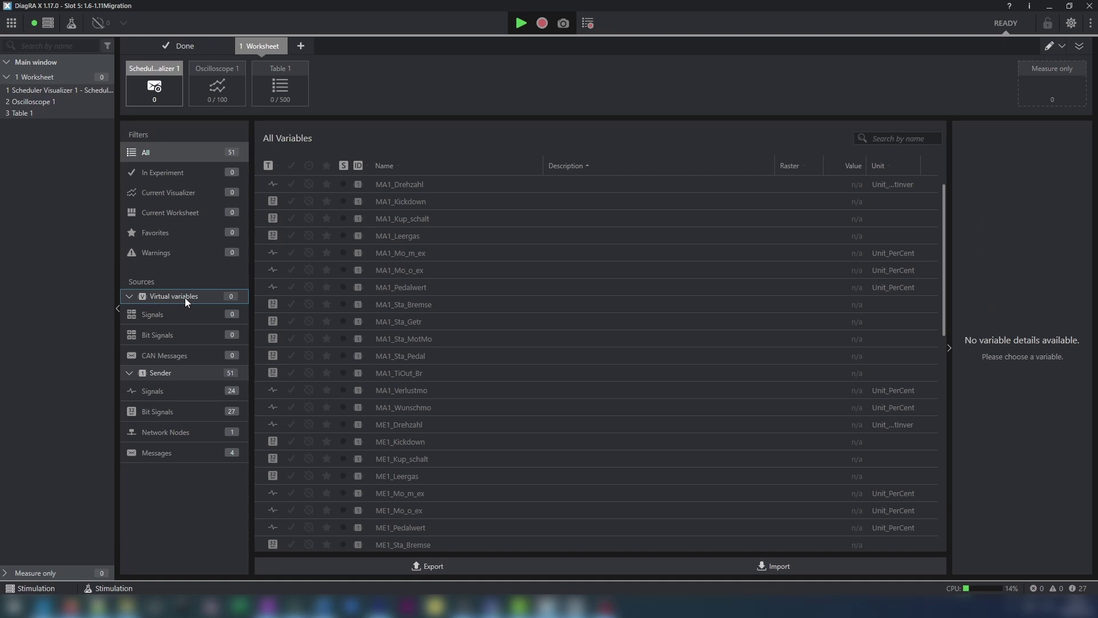
click(167, 358)
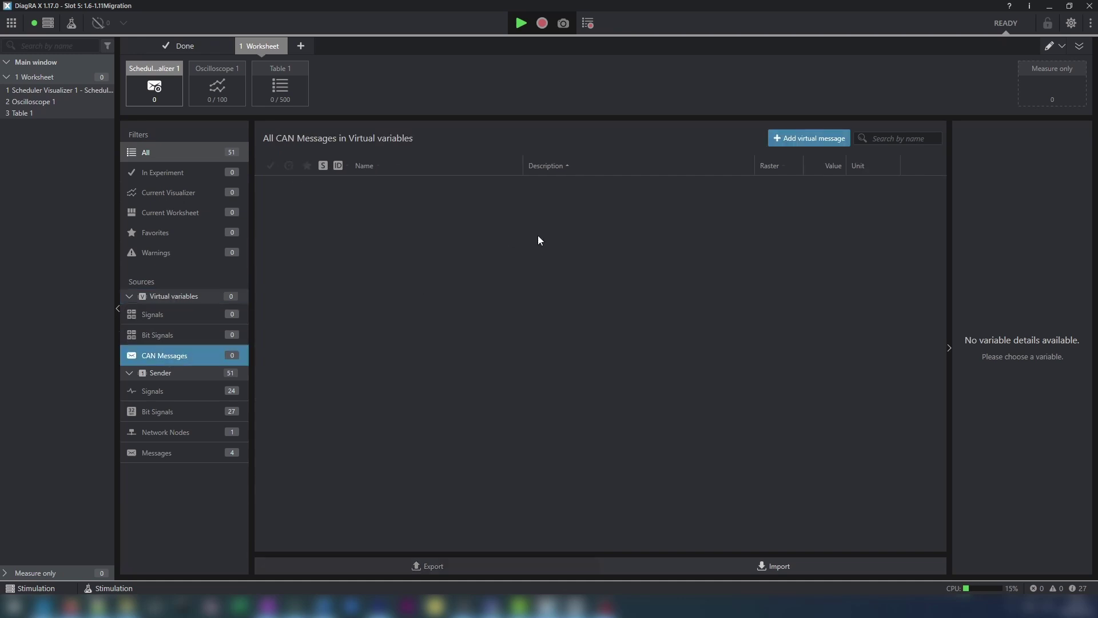
click(805, 140)
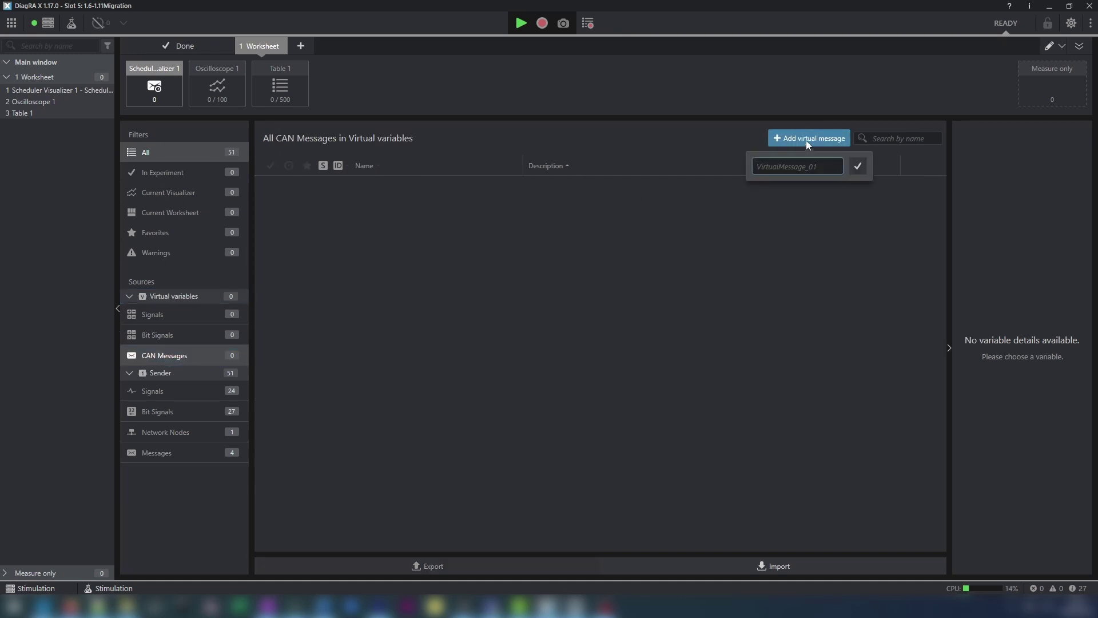
text(ECU_Stop)
key(Return)
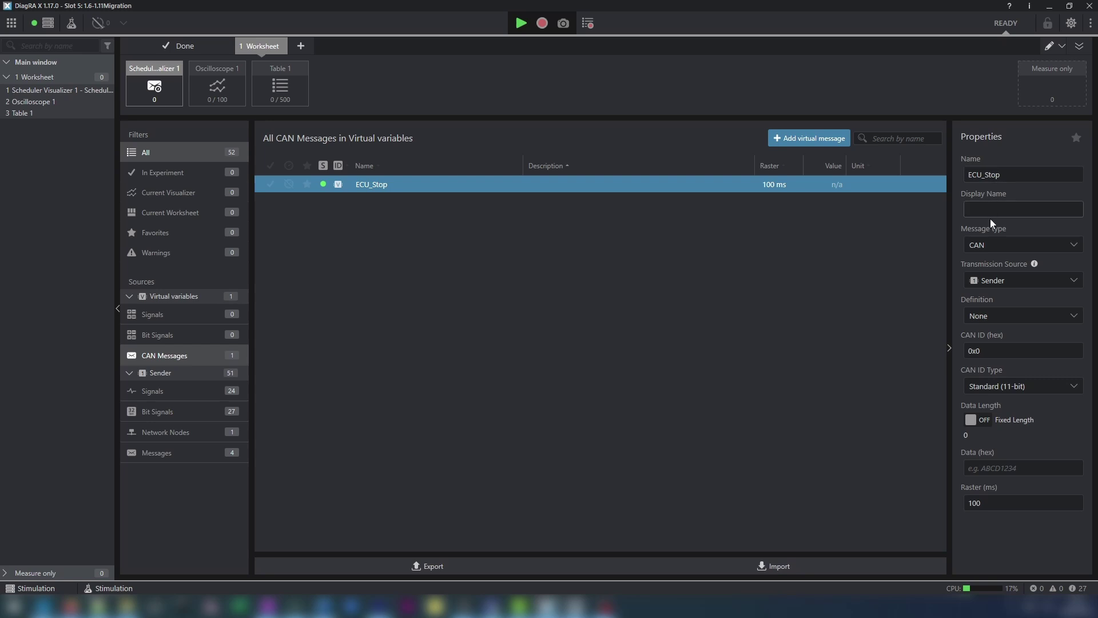
Keep the virtual ECU_Stop message on type CAN with Sender as transmission source, and choose the Sender's ECU_Stop as its definition
click(1023, 244)
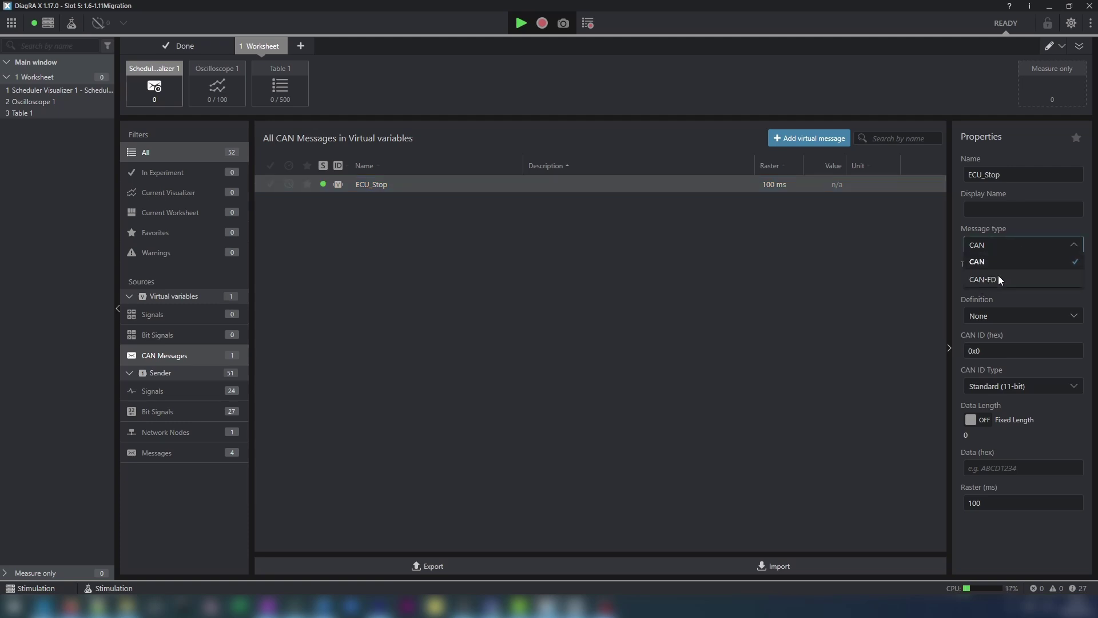
click(996, 255)
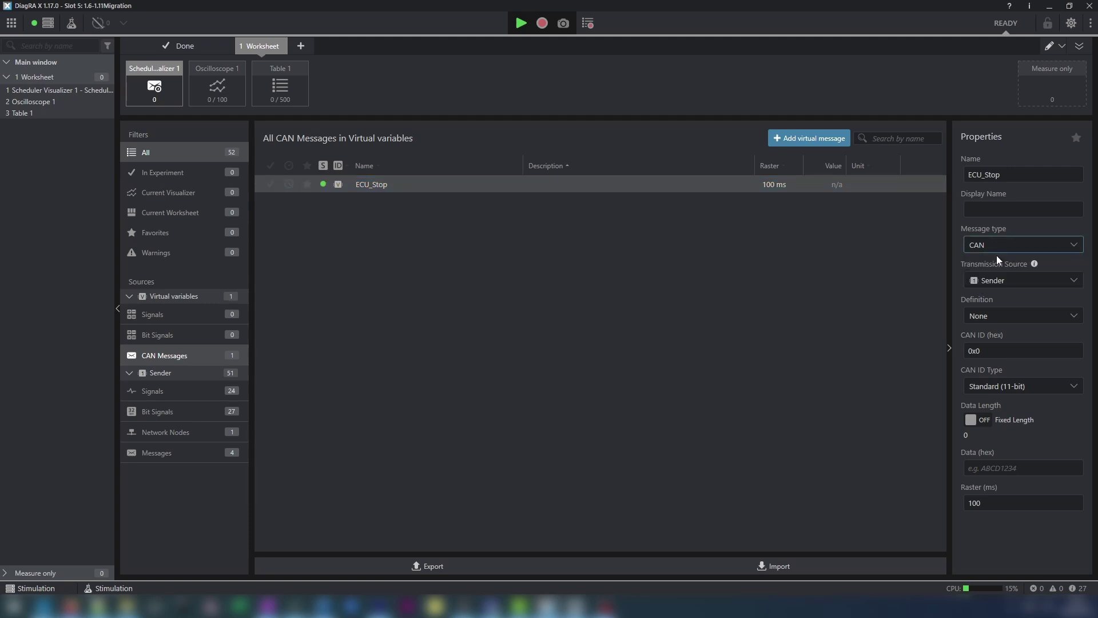
click(1029, 281)
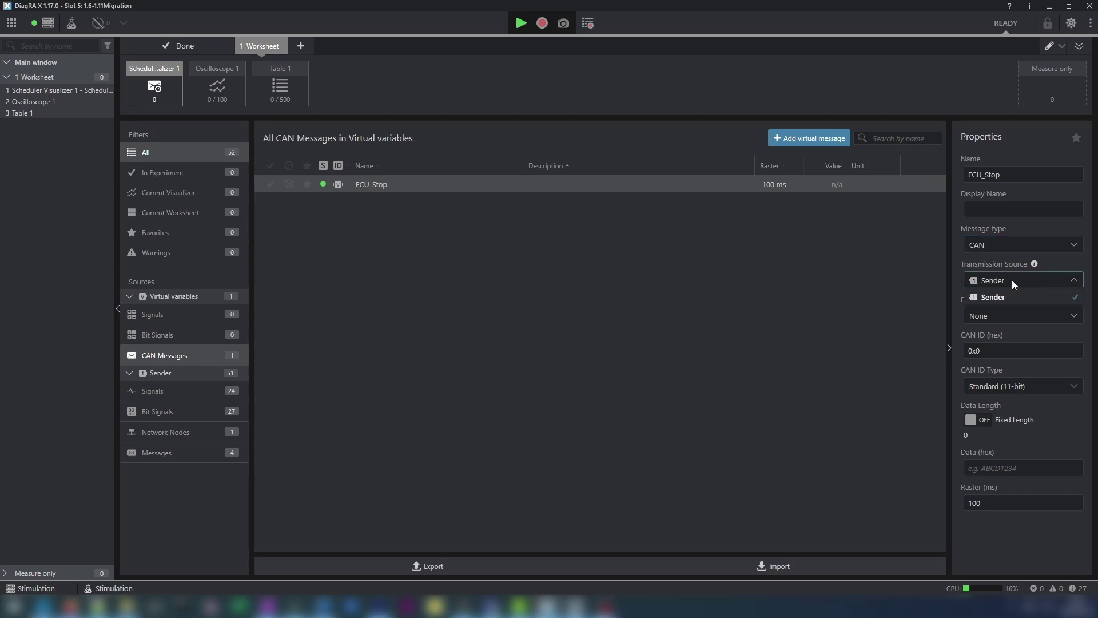
click(1011, 279)
click(989, 315)
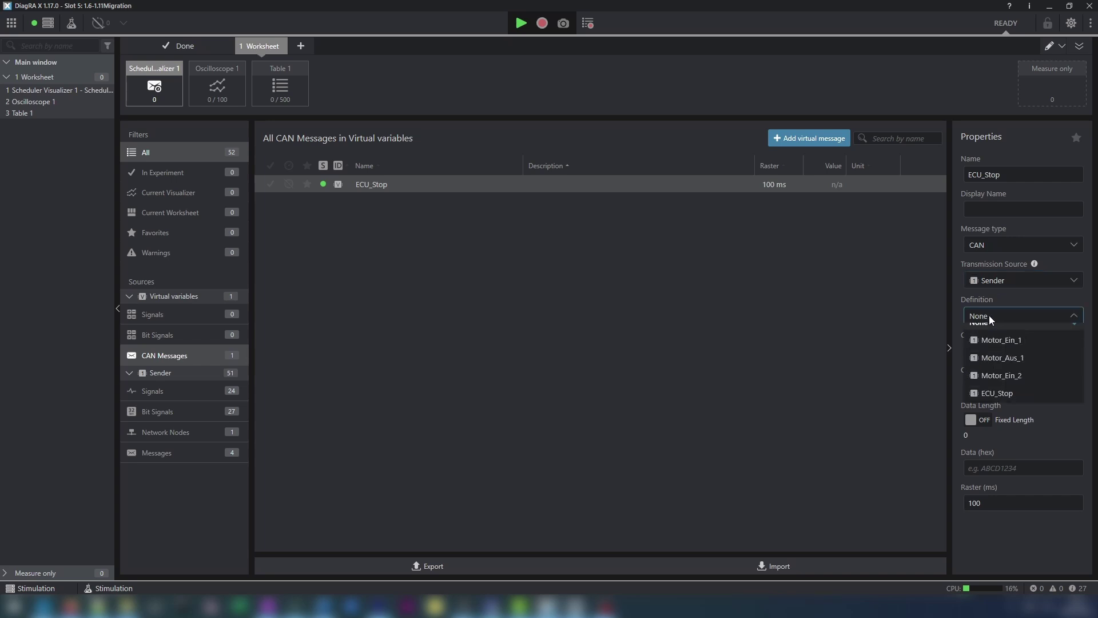
click(991, 404)
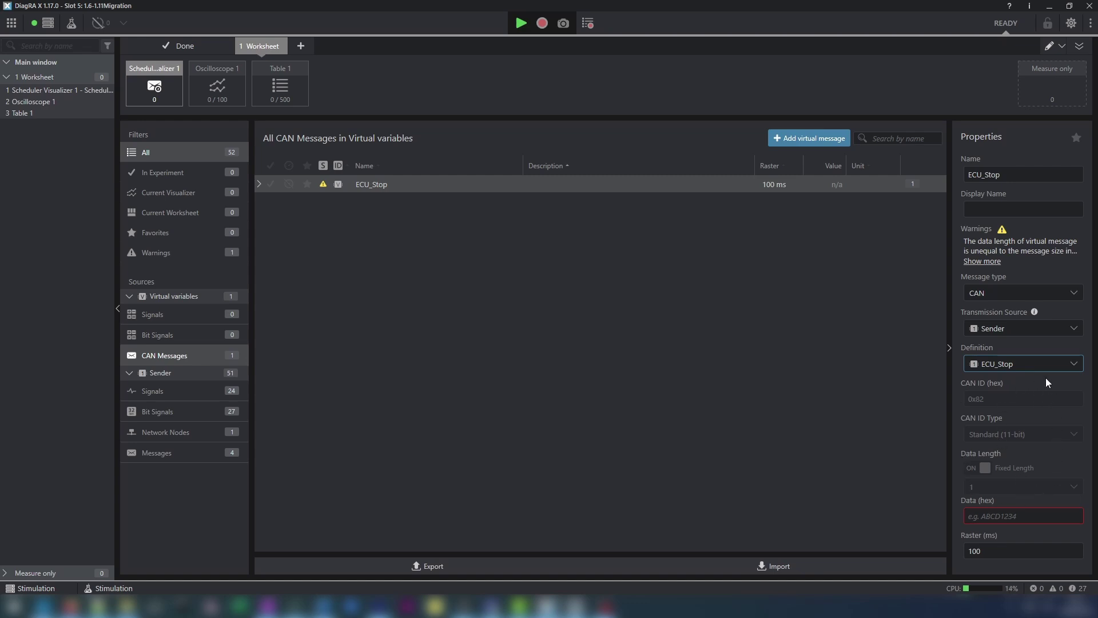
Set the virtual ECU_Stop message's hex data to 01 and its raster to 1000 ms, and assign it to the scheduler
click(1009, 516)
text(01)
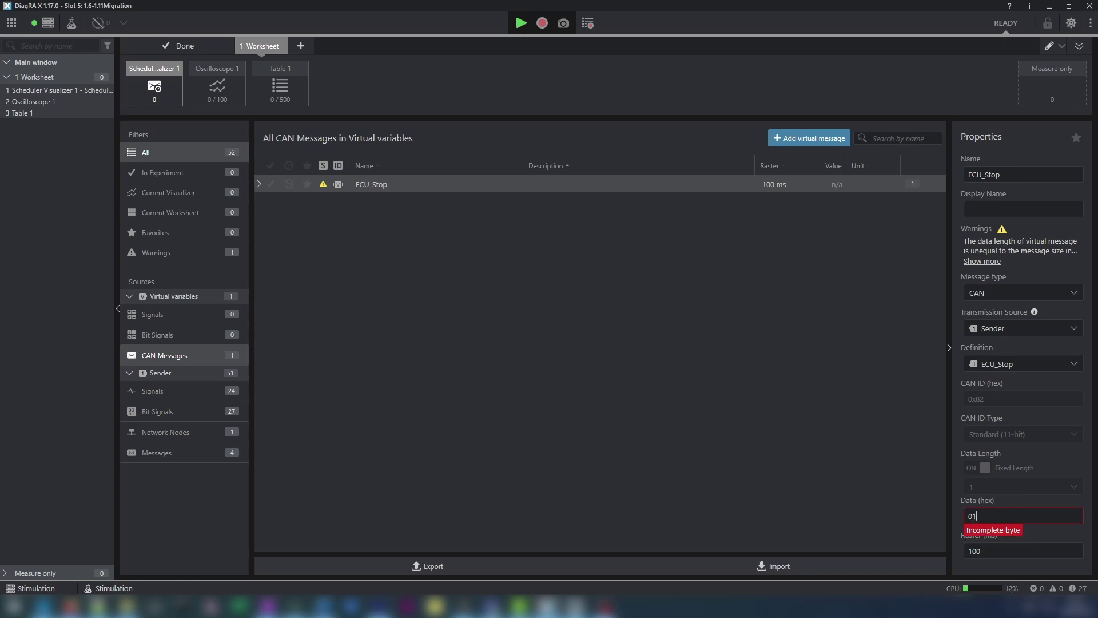
click(988, 550)
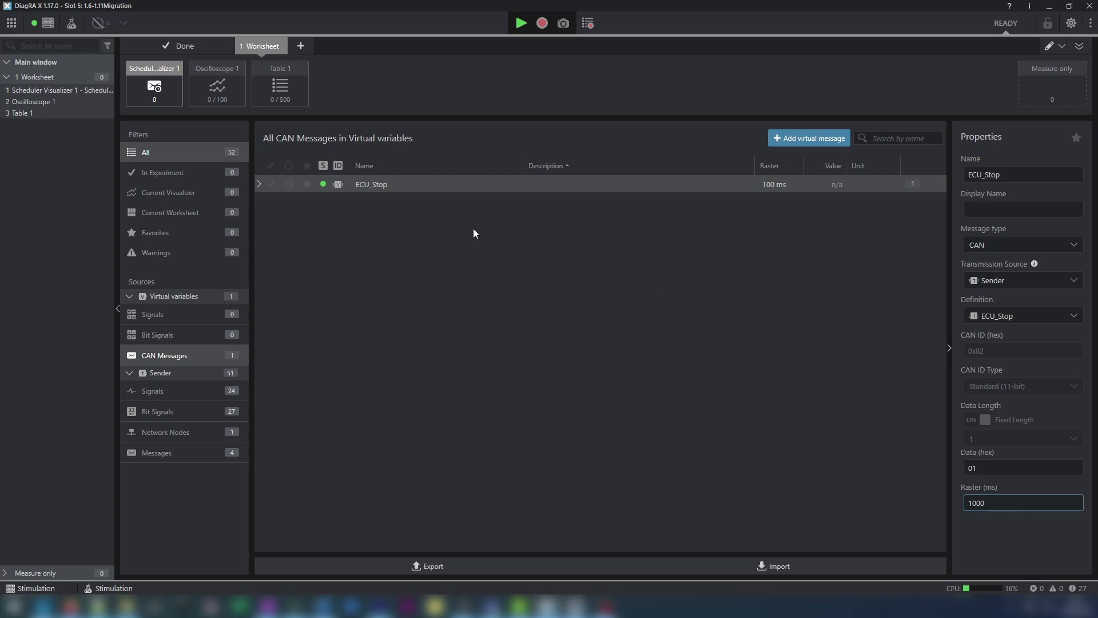
click(367, 183)
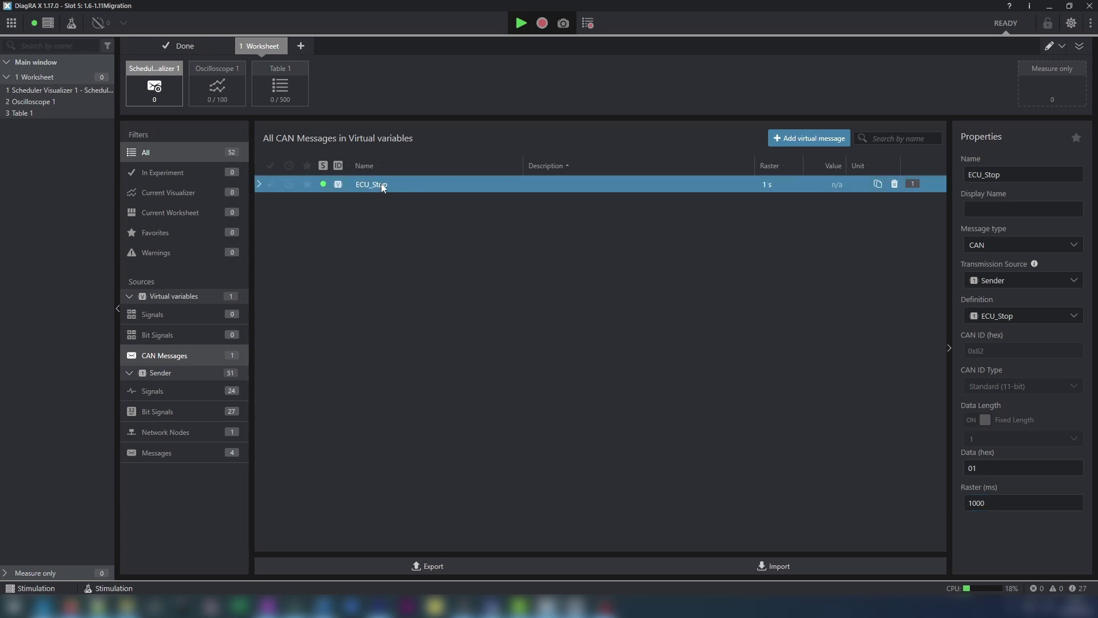
drag(382, 184, 160, 89)
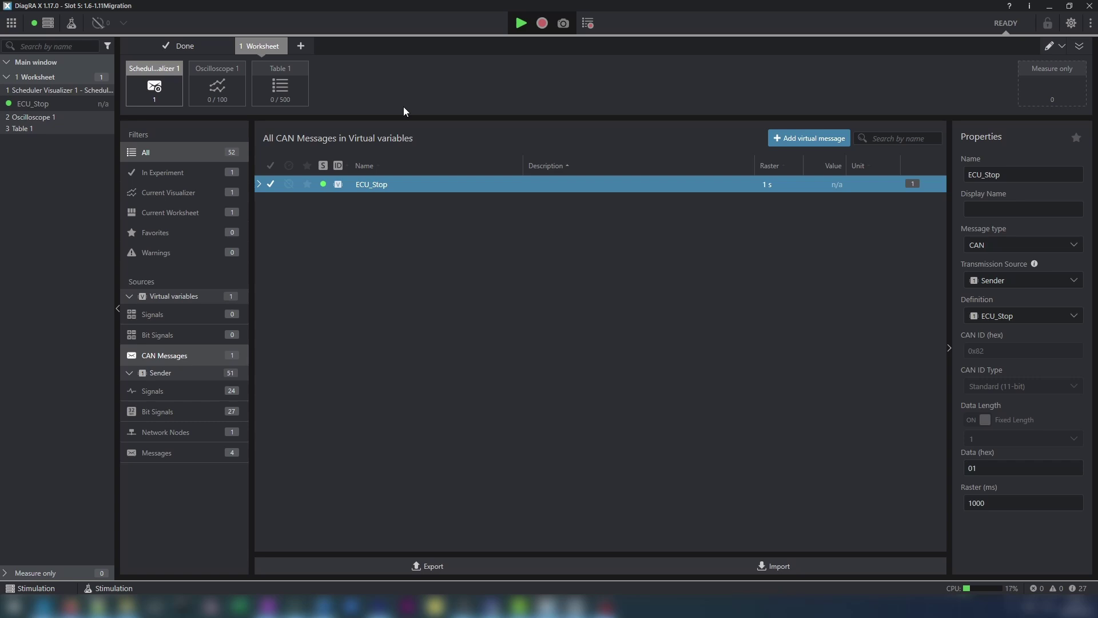
Assign the Sender source's ECU_Stop message to the scheduler by adding a new virtual message for it
click(189, 452)
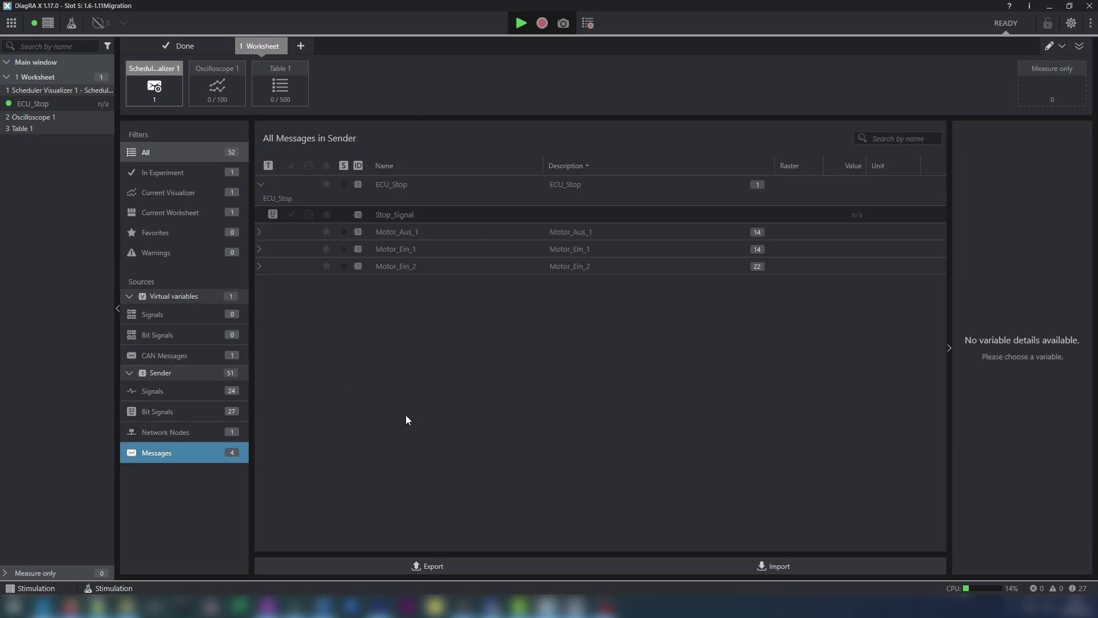
click(408, 194)
drag(409, 194, 159, 91)
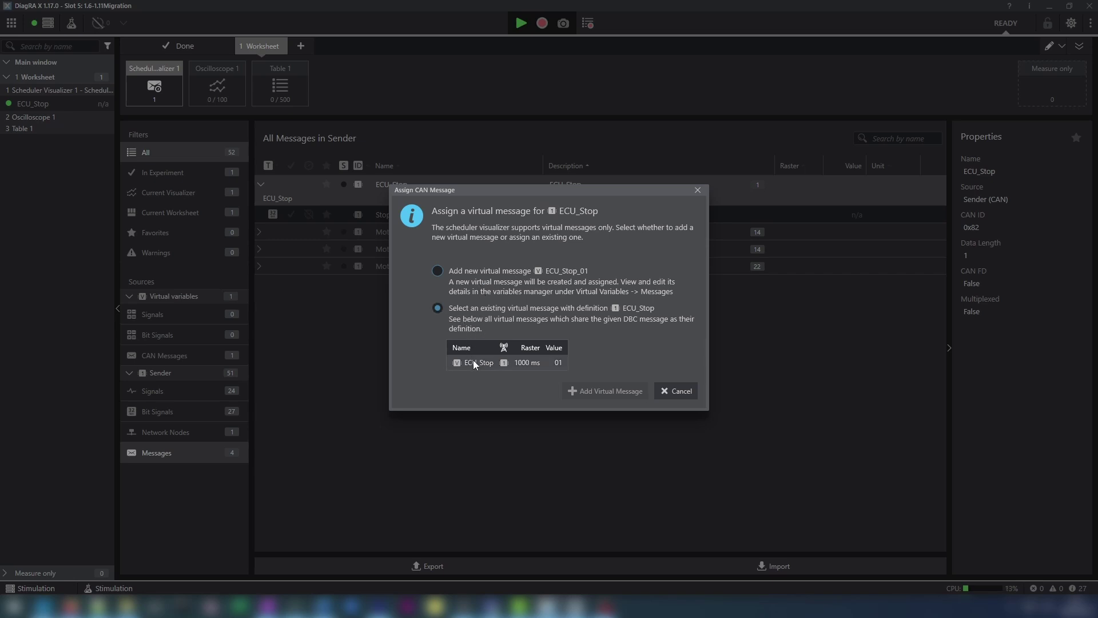
click(438, 273)
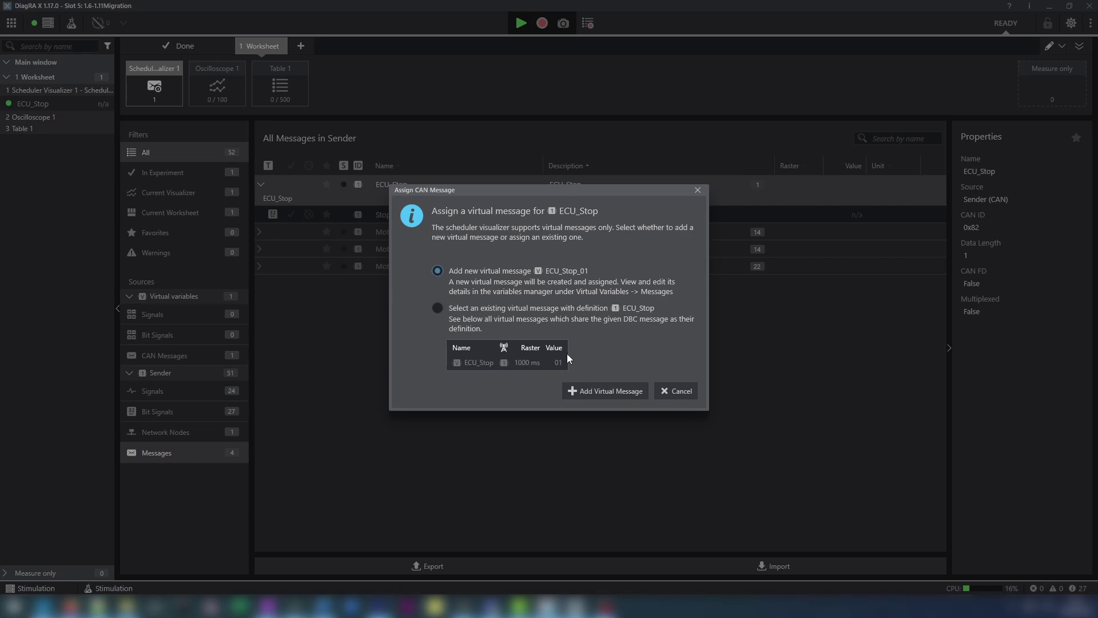
click(598, 391)
Rename the second virtual CAN message as ECU_Stop_Reset
click(205, 355)
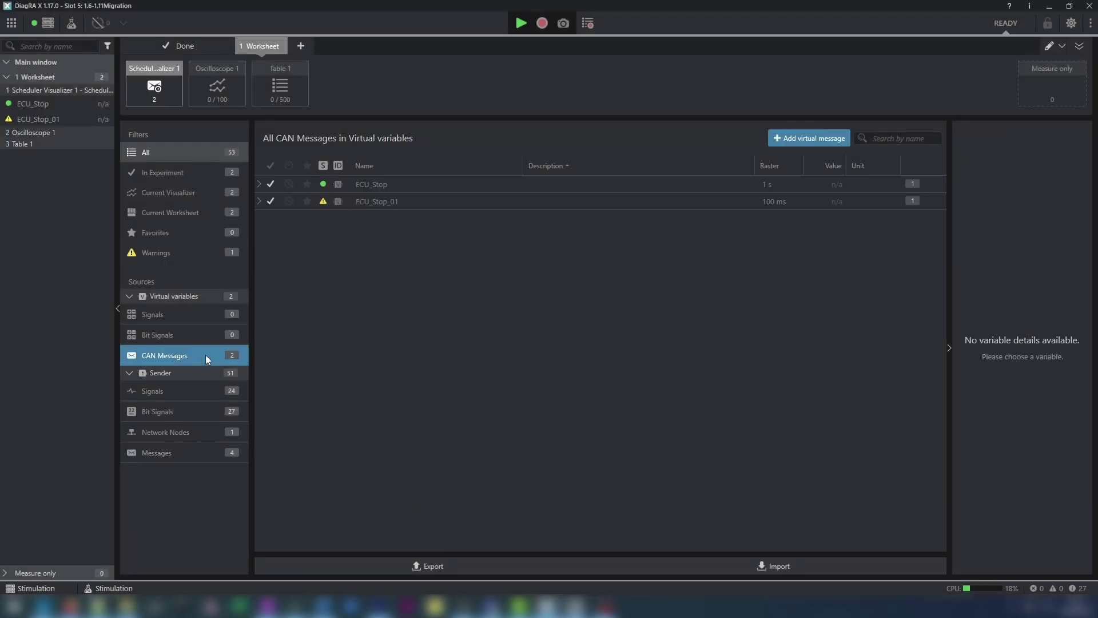
click(389, 201)
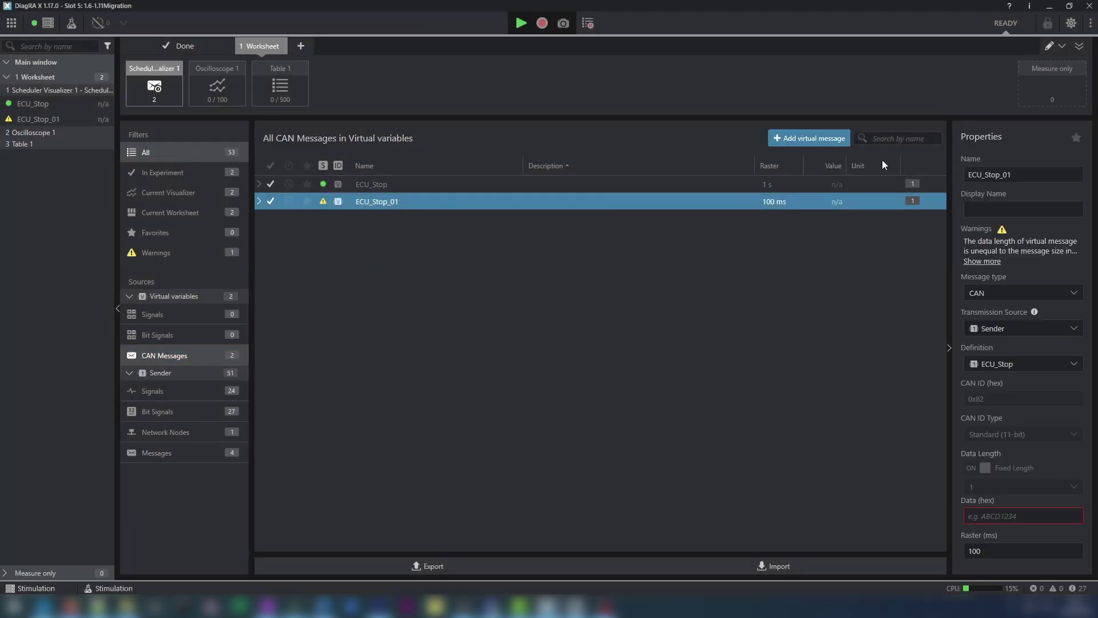
drag(1000, 175, 1028, 175)
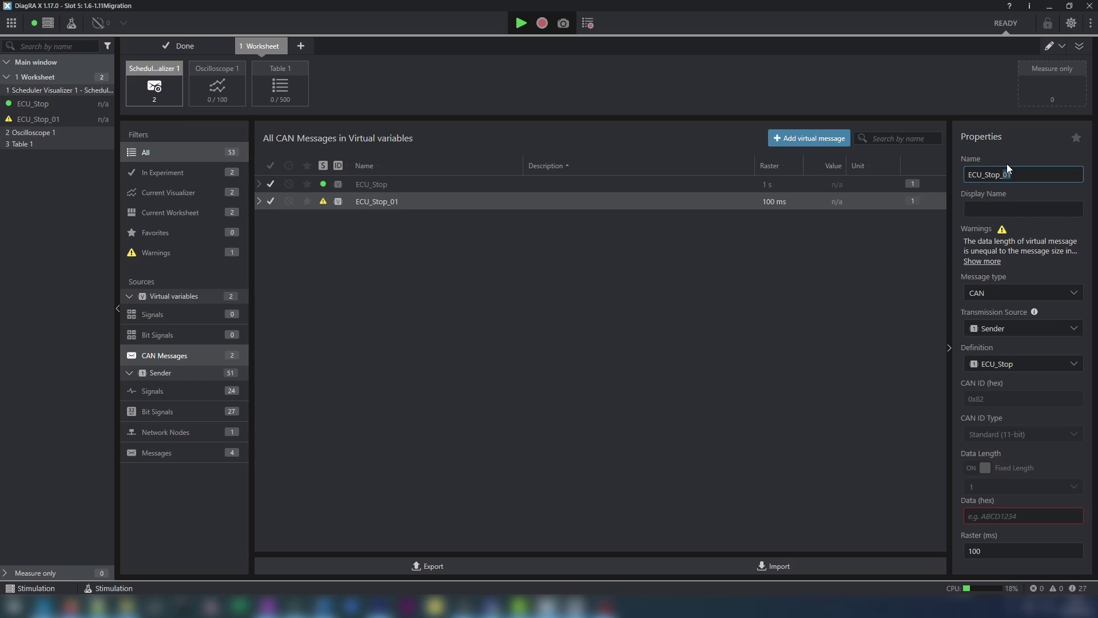
text(_Reset)
key(Tab)
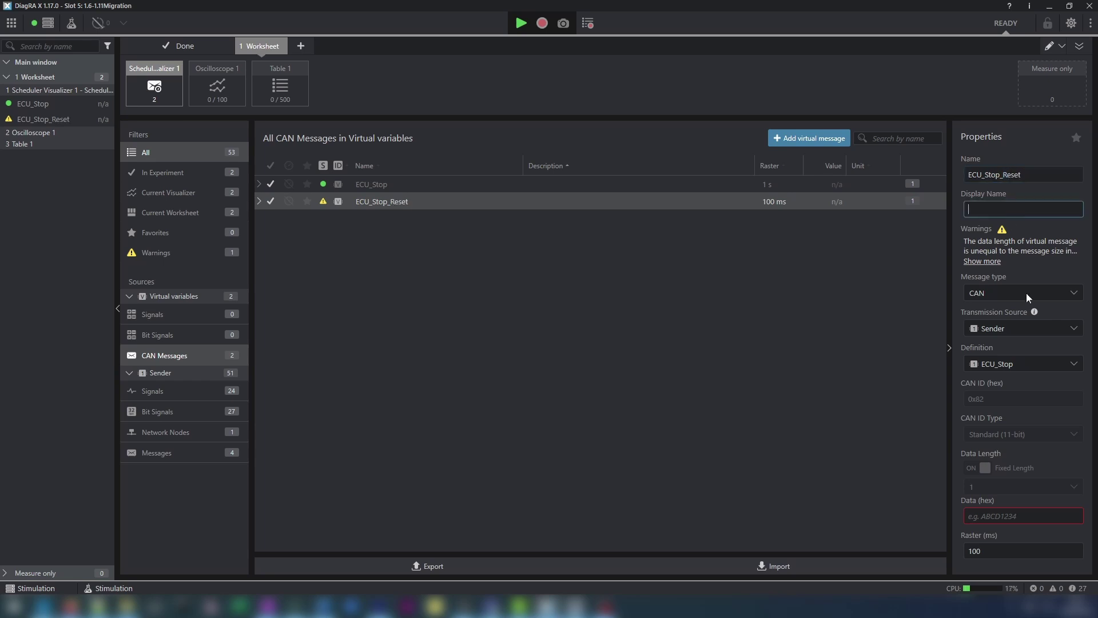
Set the hex data of ECU_Stop_Reset to 00 and its raster to 500 ms
click(1018, 521)
text(00)
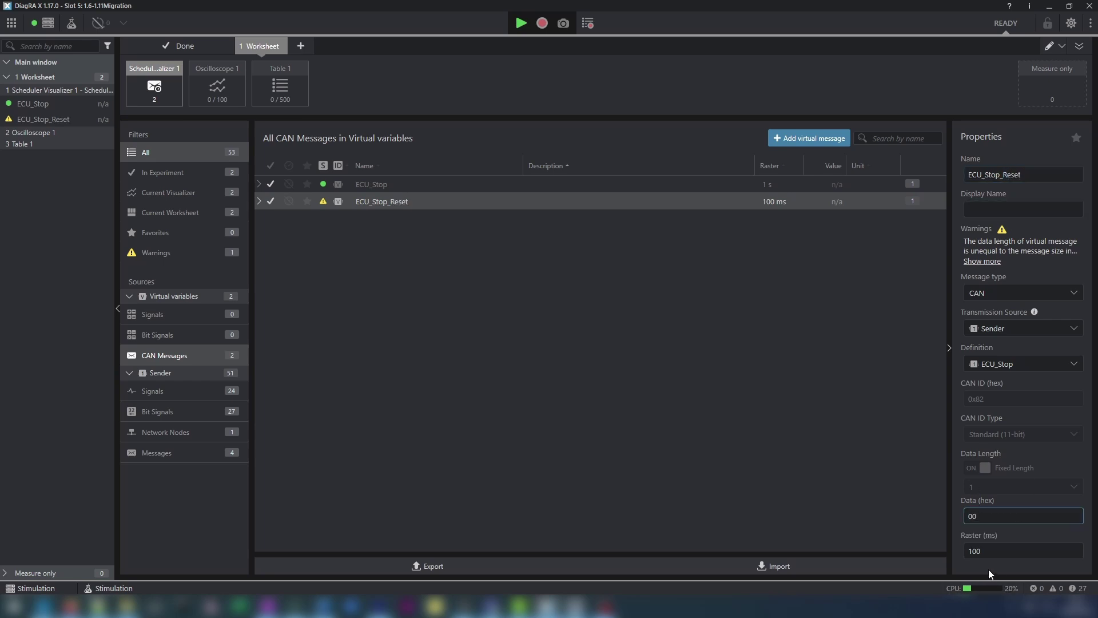
key(Tab)
text(500)
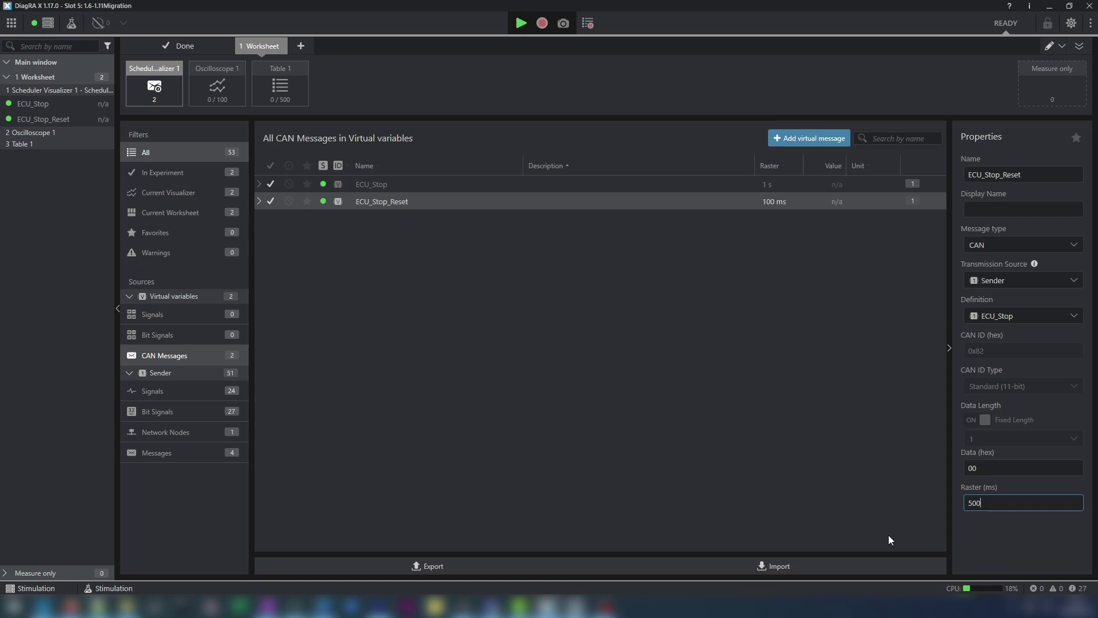
key(Return)
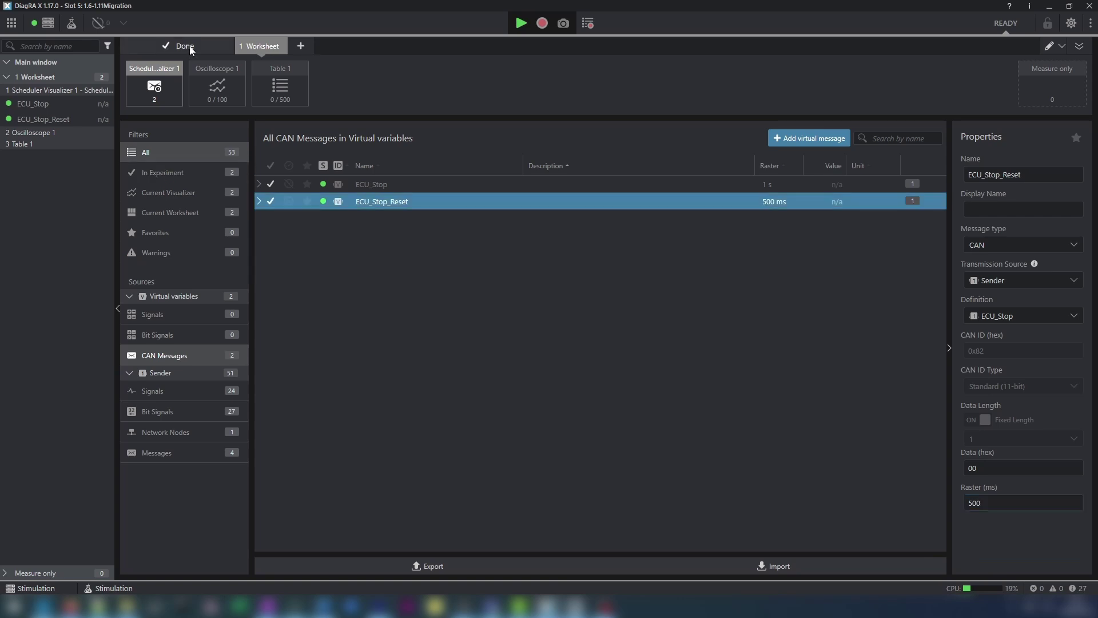
Return to the worksheet, inspect ECU_Stop's Stop_Signal in the scheduler, and start sending the ECU_Stop message cyclically
click(190, 51)
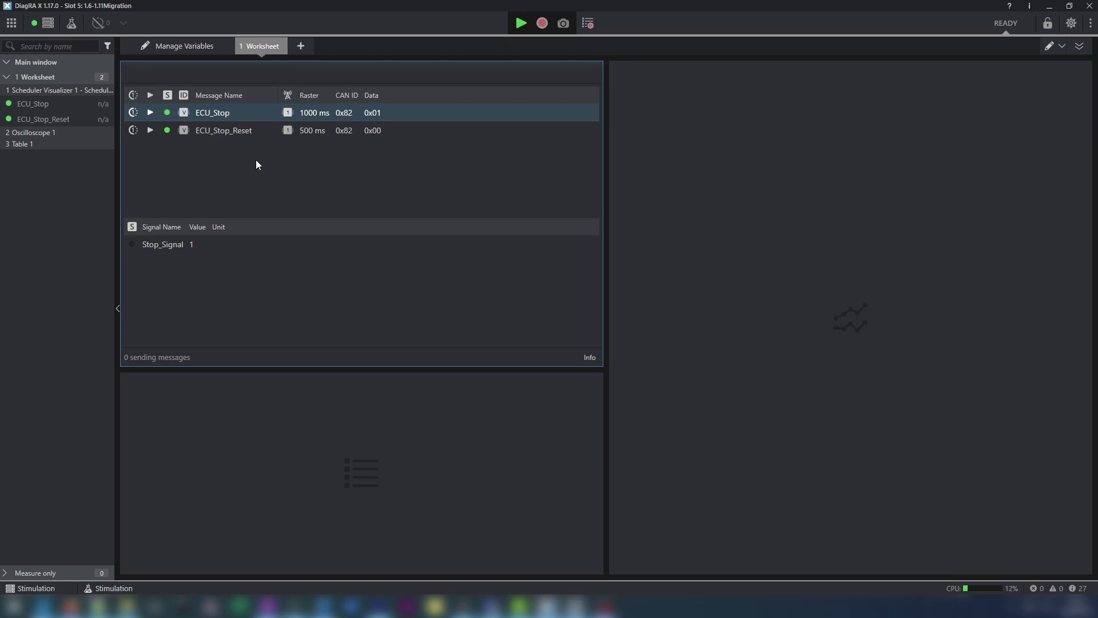
mouse_move(236, 118)
click(180, 245)
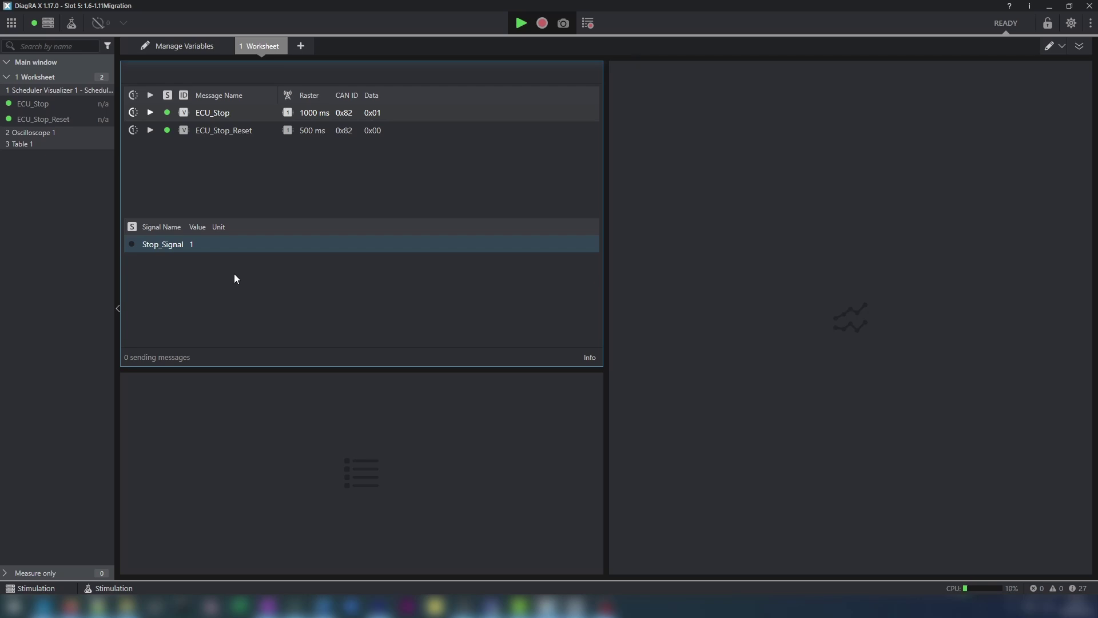
click(167, 108)
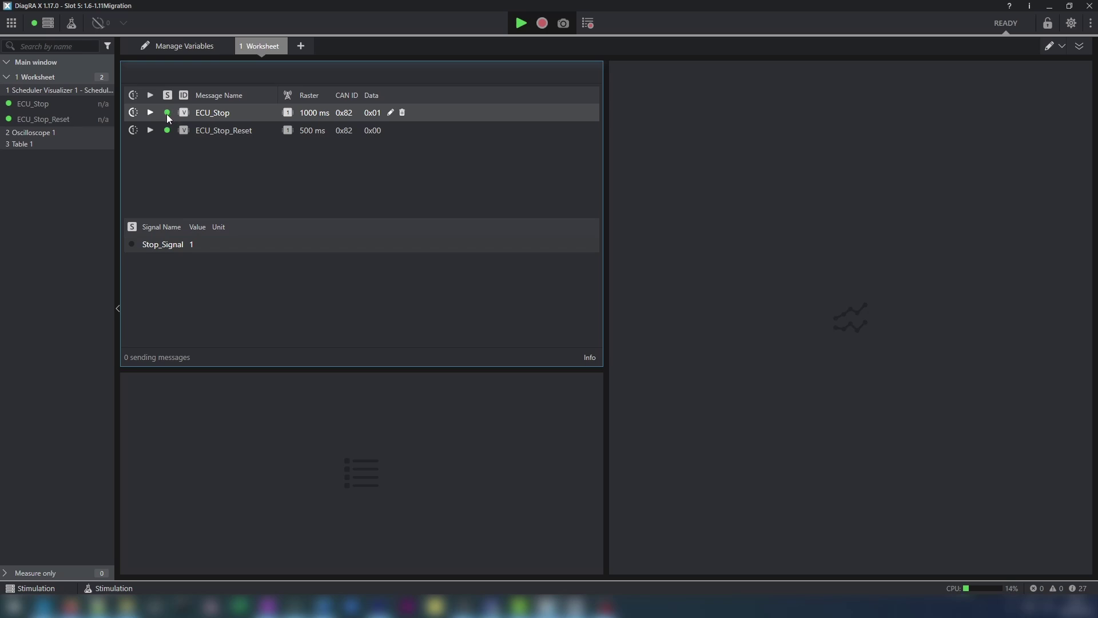
click(134, 113)
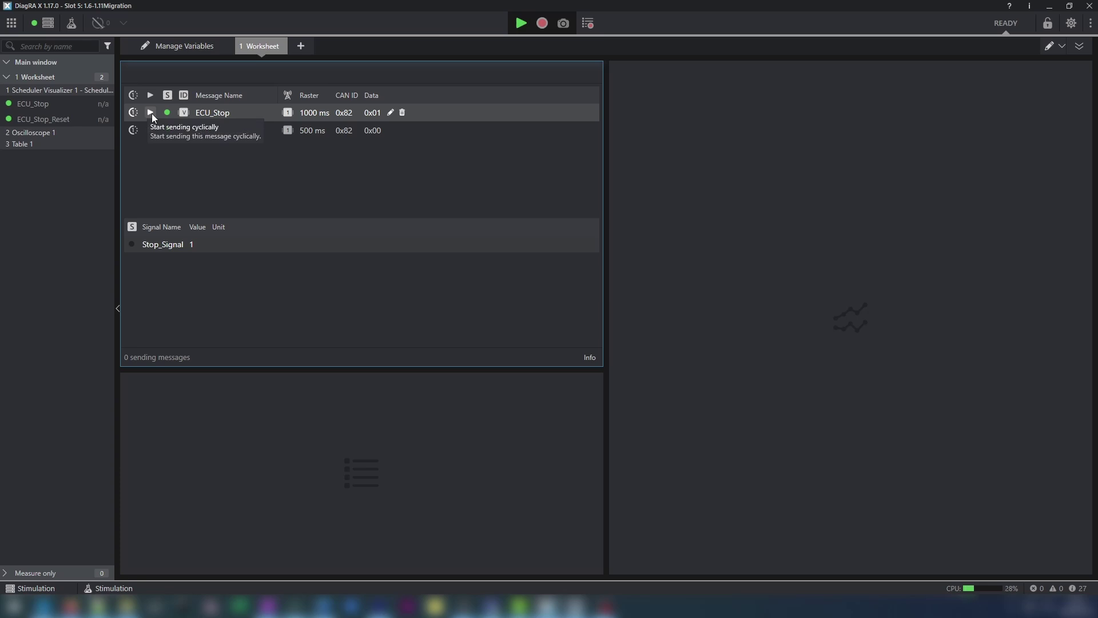
click(152, 114)
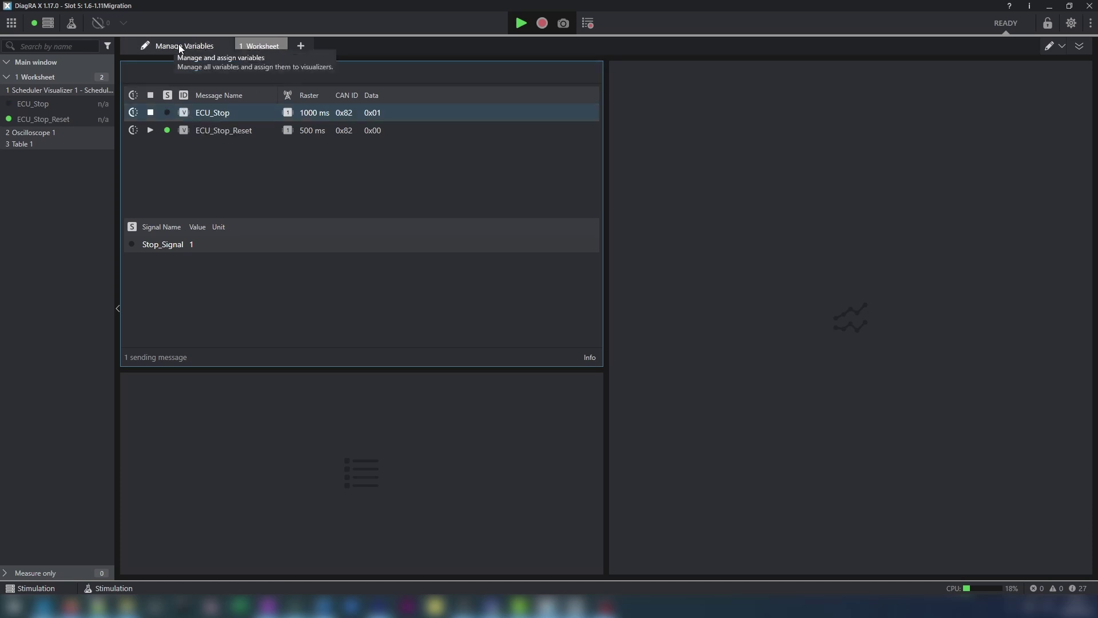
Duplicate the Sender source in the Stimulation workspace and name the copy Receiver
click(47, 23)
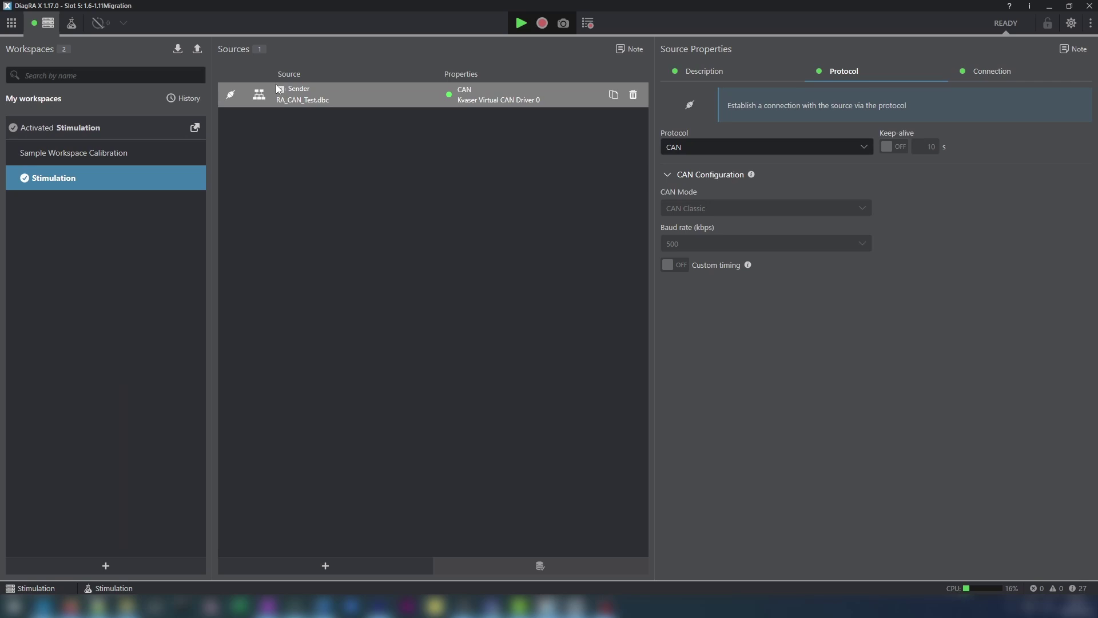
click(344, 103)
click(992, 71)
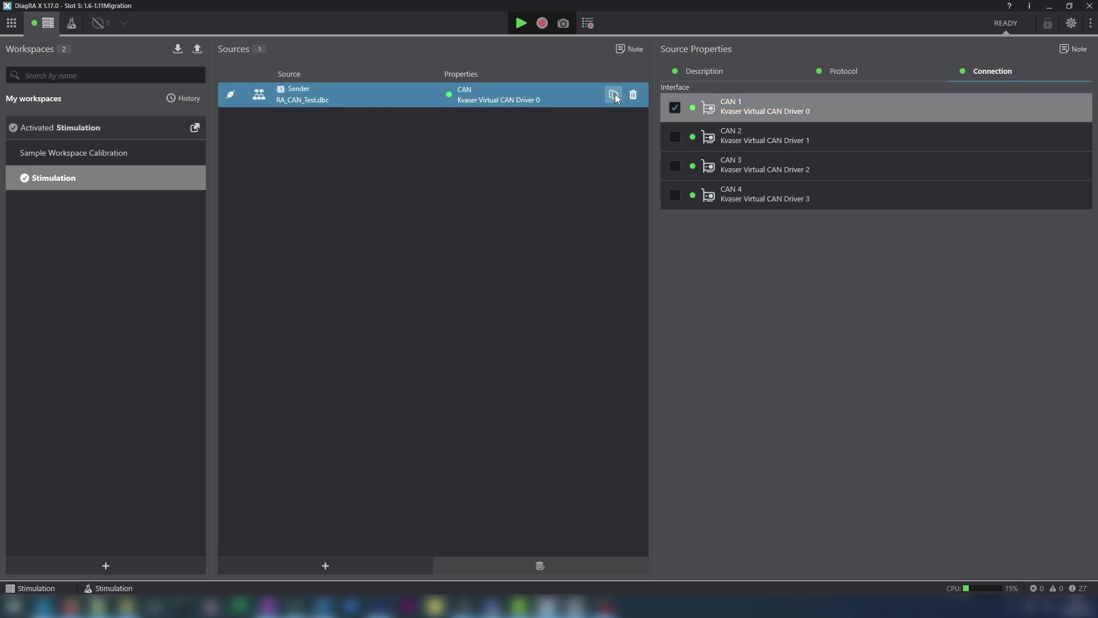
click(614, 94)
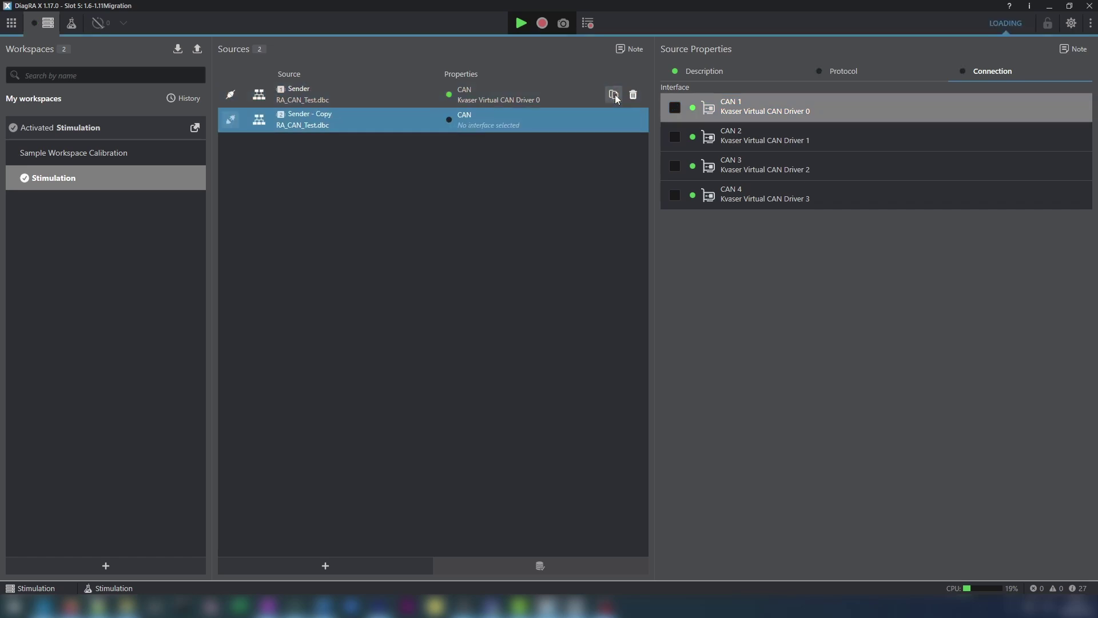
click(728, 73)
click(732, 139)
text(Receiver)
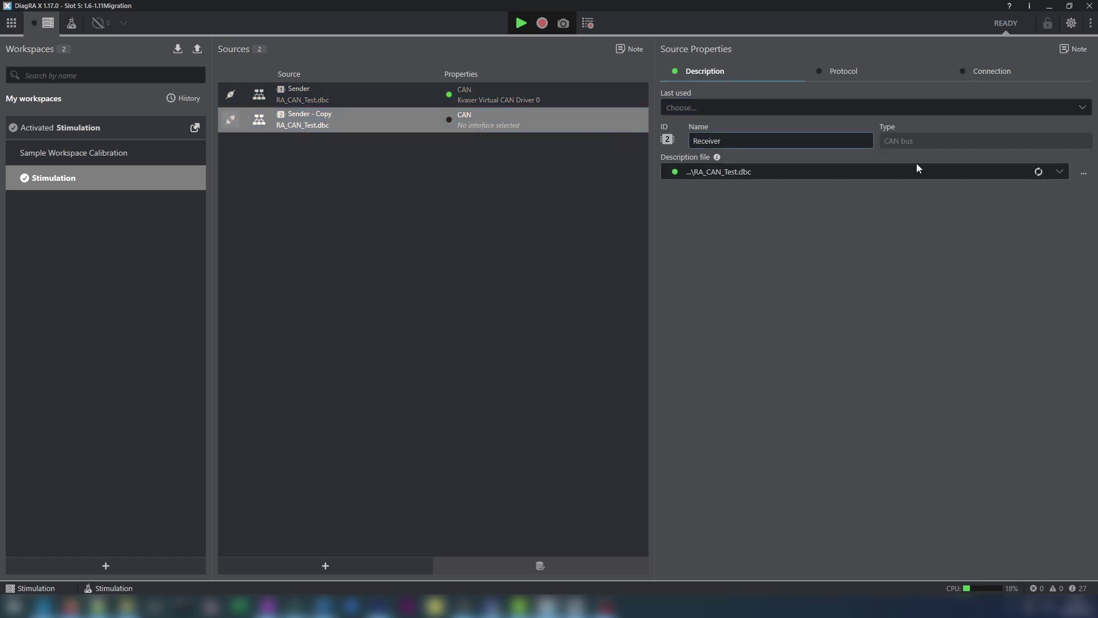
key(Tab)
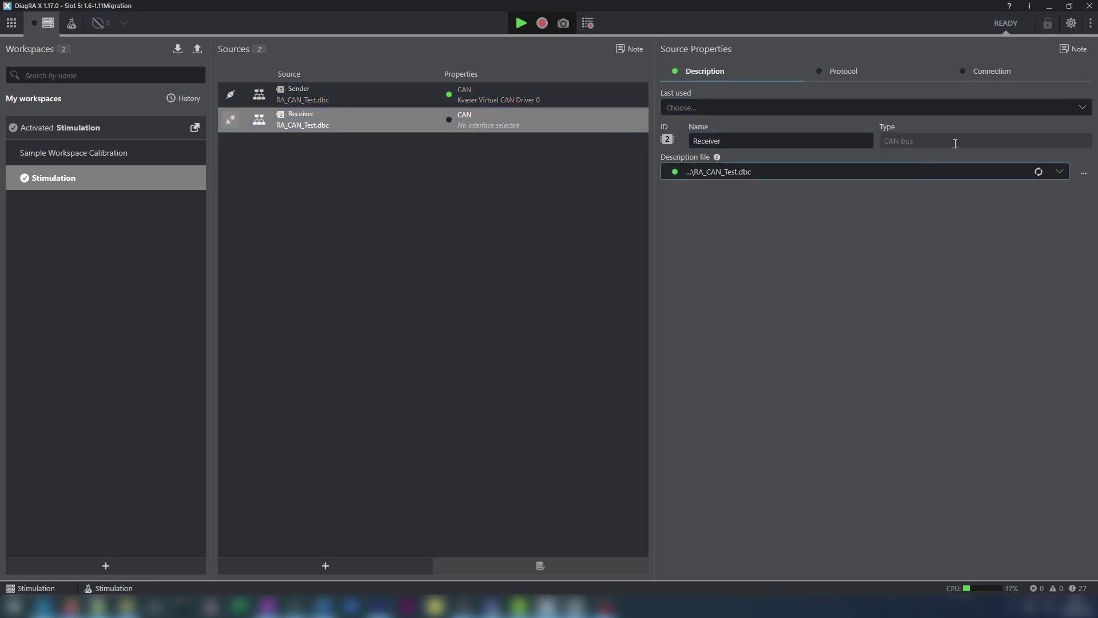
Connect the Receiver source through interface CAN 2 (Kvaser Virtual CAN Driver 1) with keep-alive switched off
click(1002, 72)
click(675, 138)
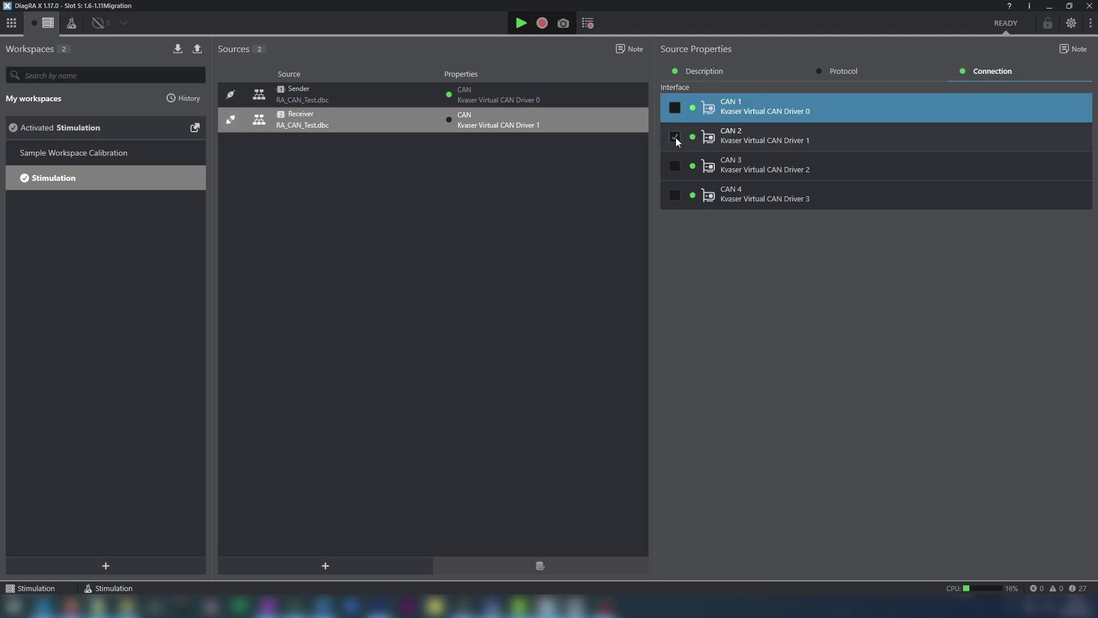
click(825, 74)
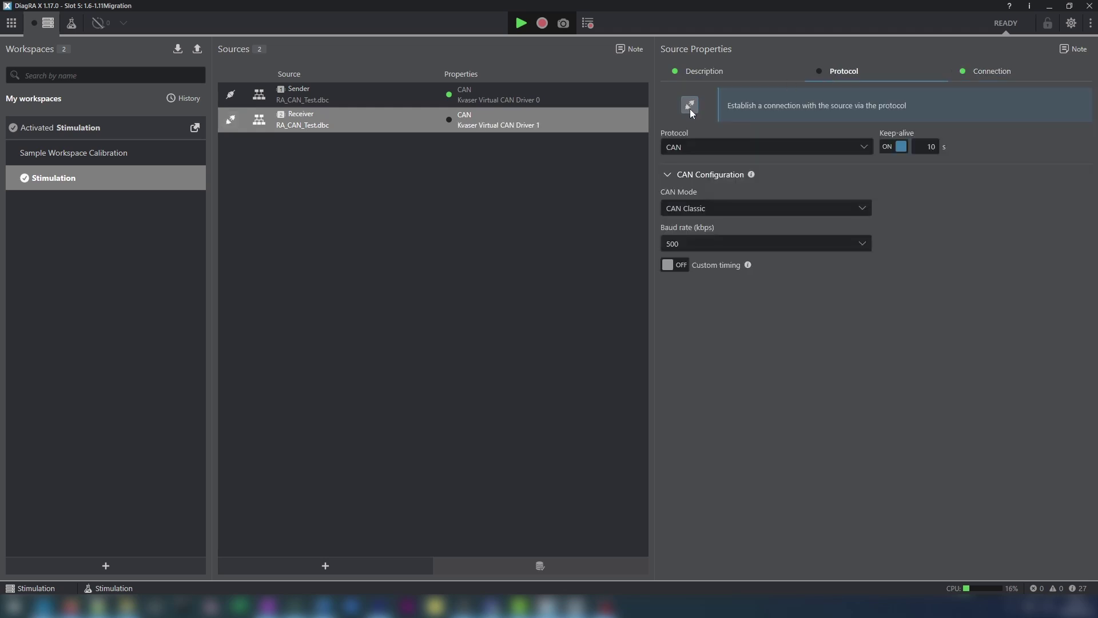
click(896, 147)
click(690, 104)
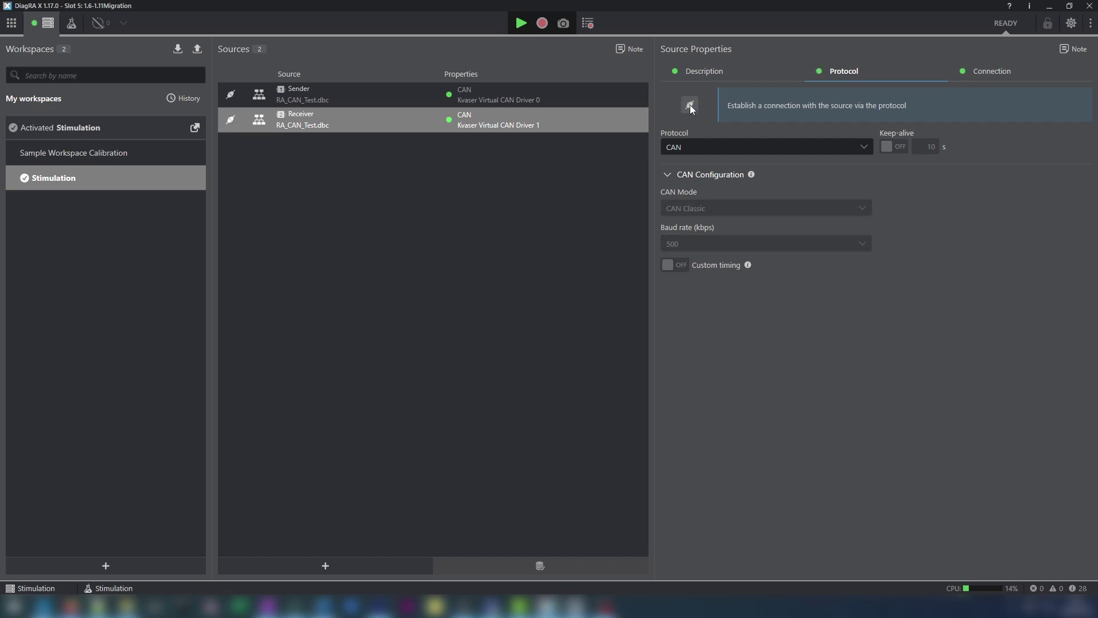
Assign the Stop_Signal of the Receiver's ECU_Stop message to Oscilloscope 1 and Table 1, and return to the worksheet
click(47, 23)
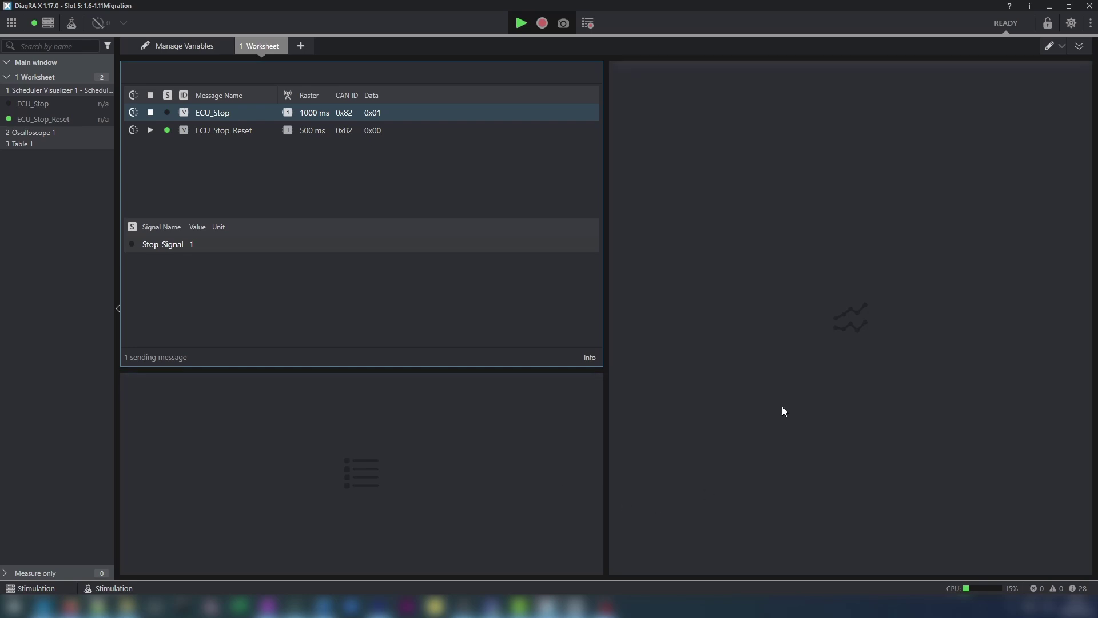
click(176, 48)
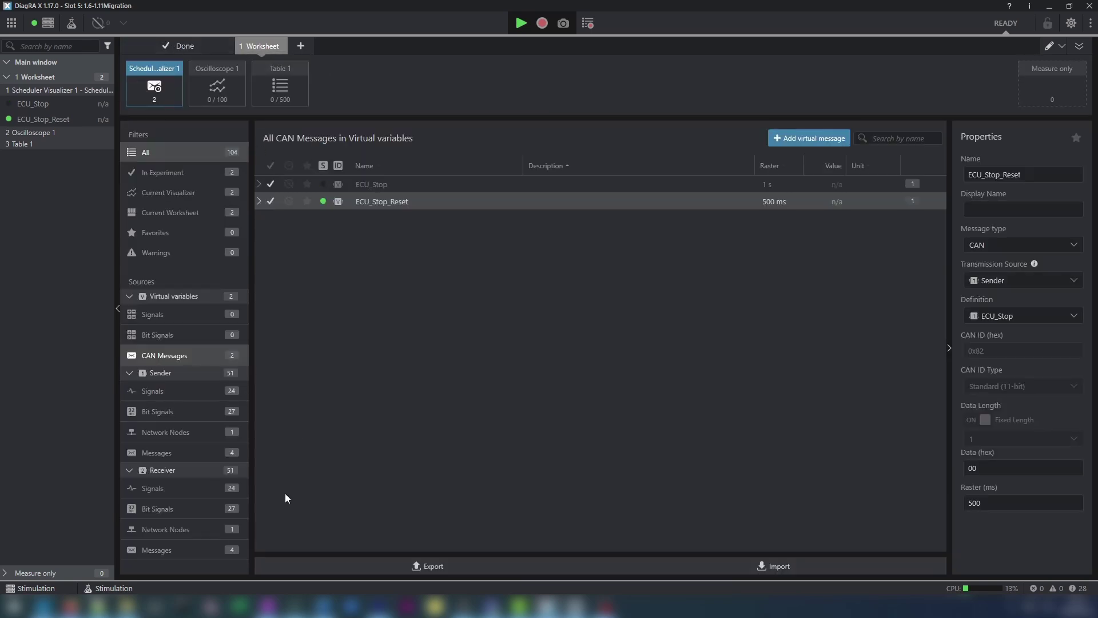
click(177, 549)
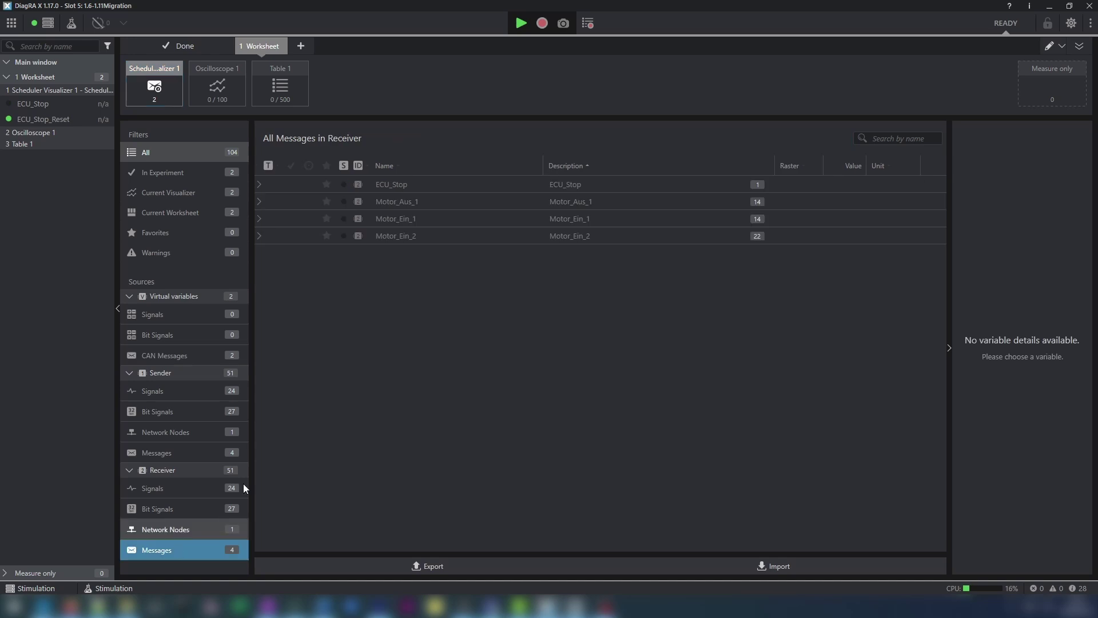
click(259, 184)
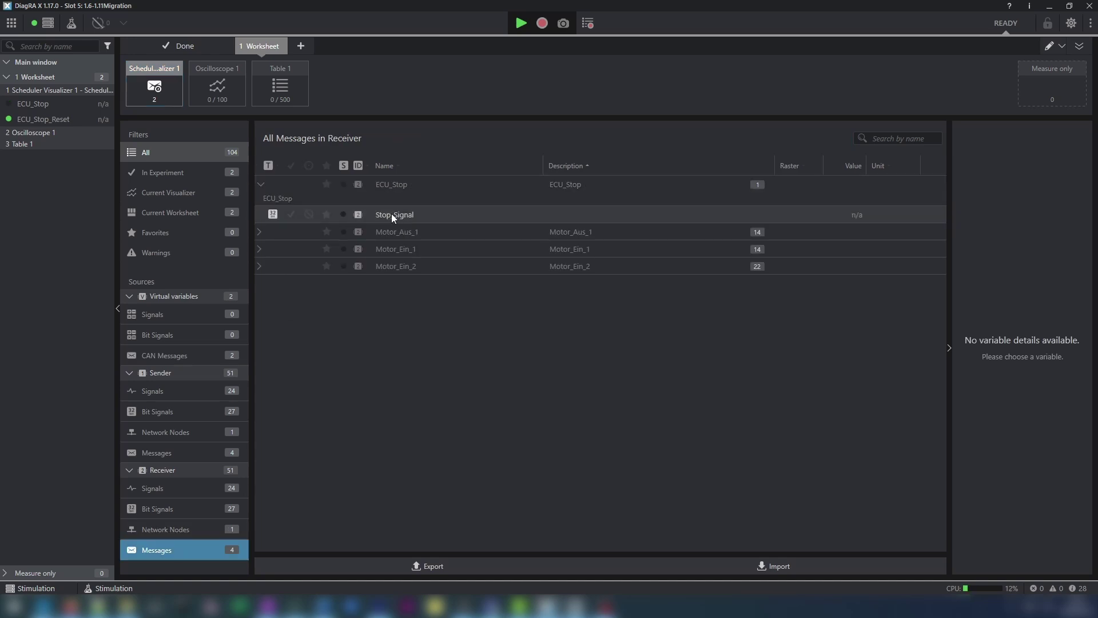
drag(395, 214, 219, 90)
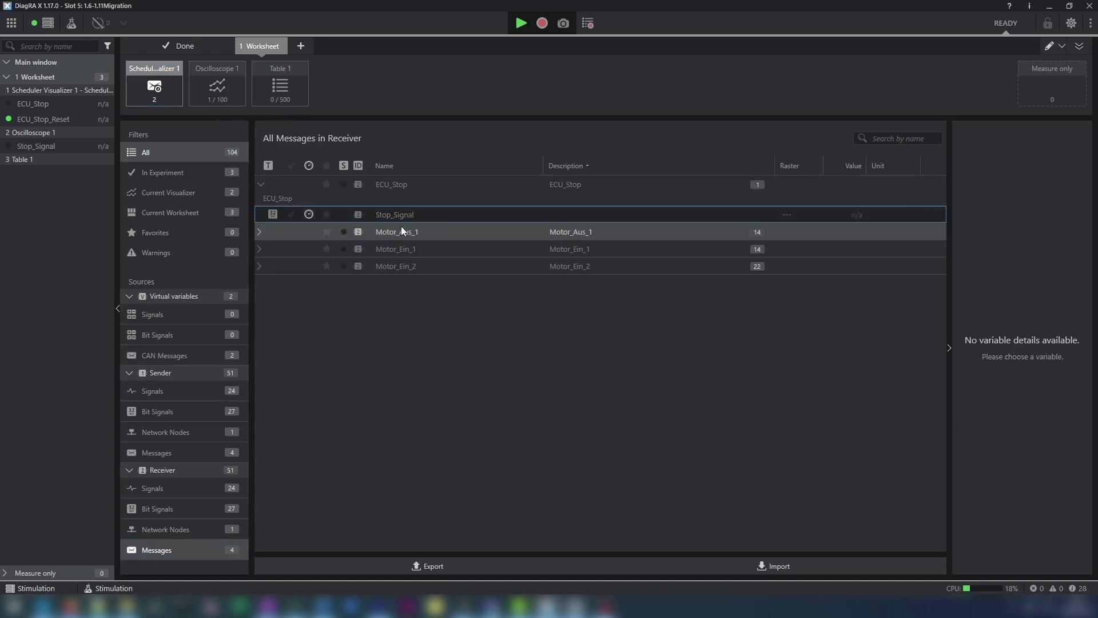
drag(393, 216, 283, 95)
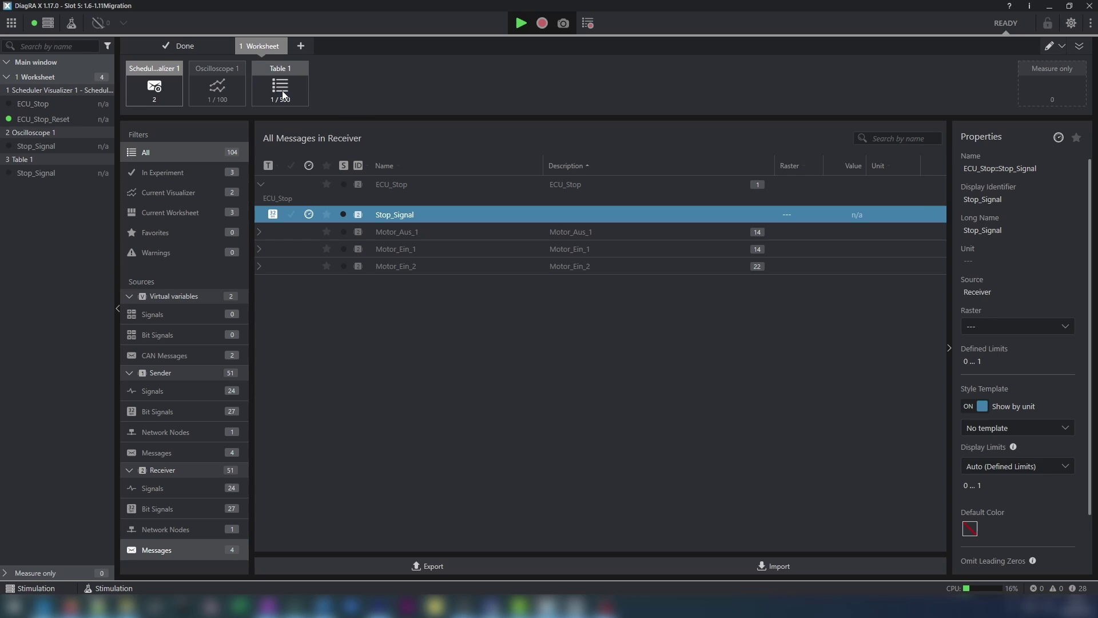
click(182, 47)
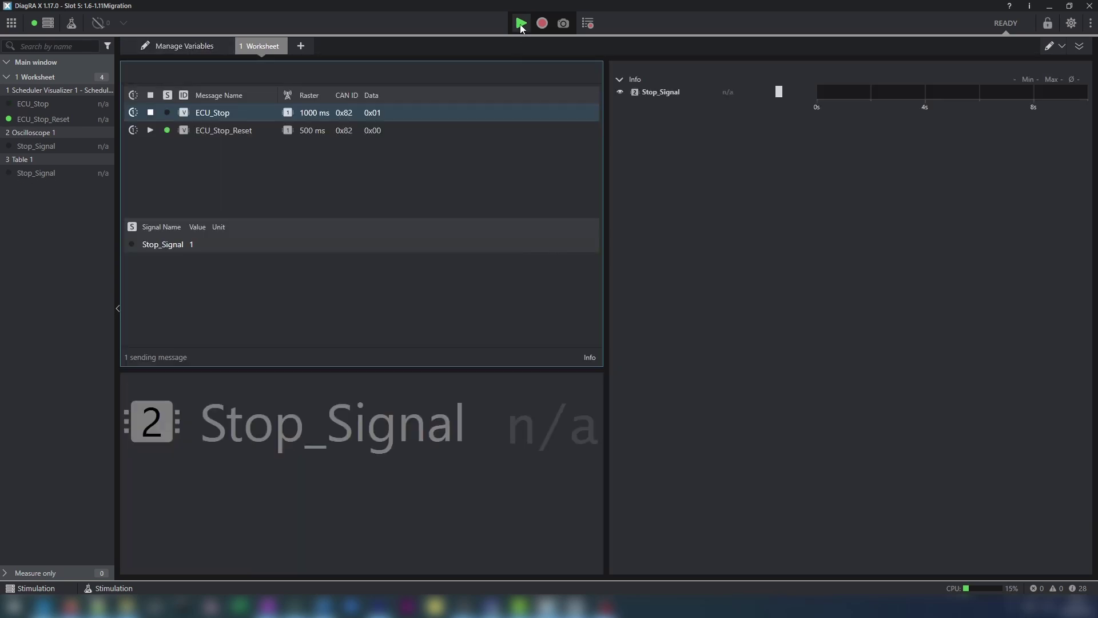
Start the acquisition, send ECU_Stop_Reset once, and briefly switch its cyclic sending on and off
click(520, 24)
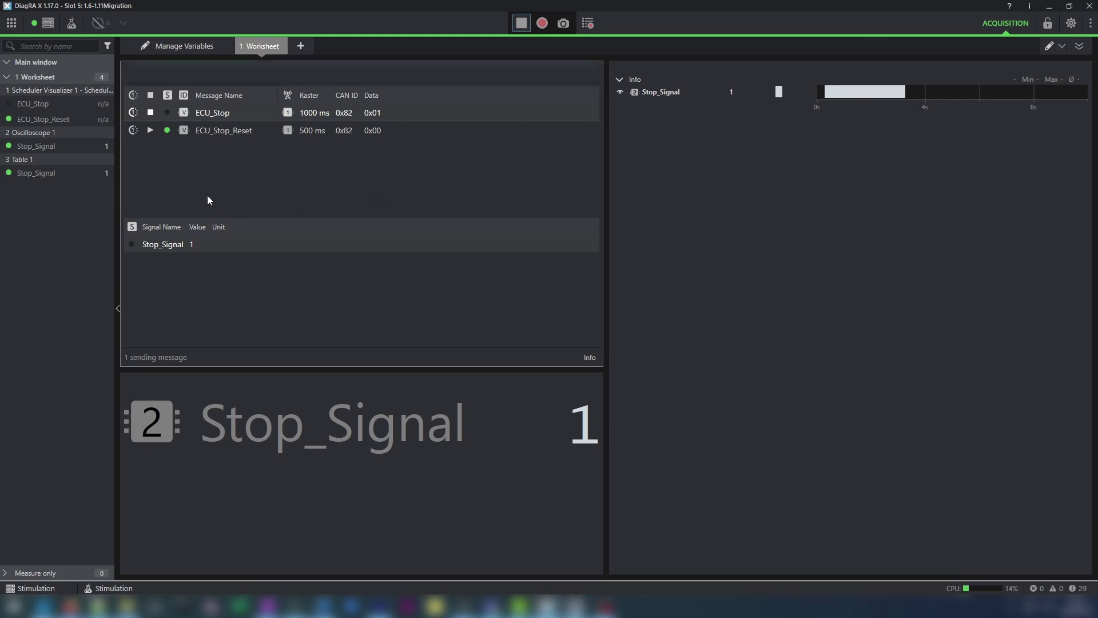
click(133, 132)
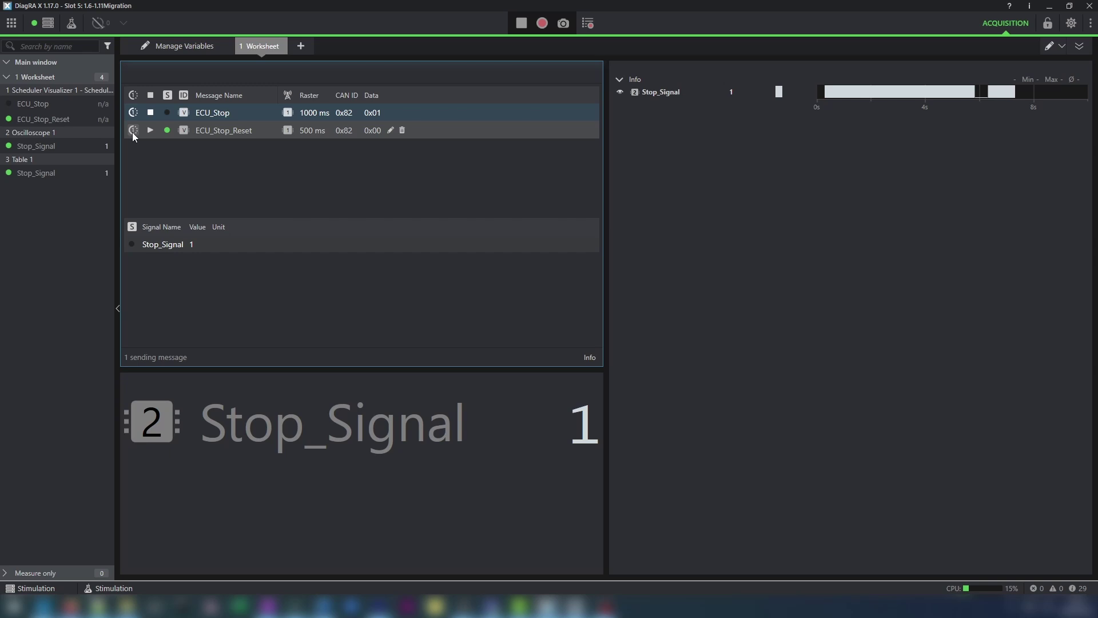
click(151, 131)
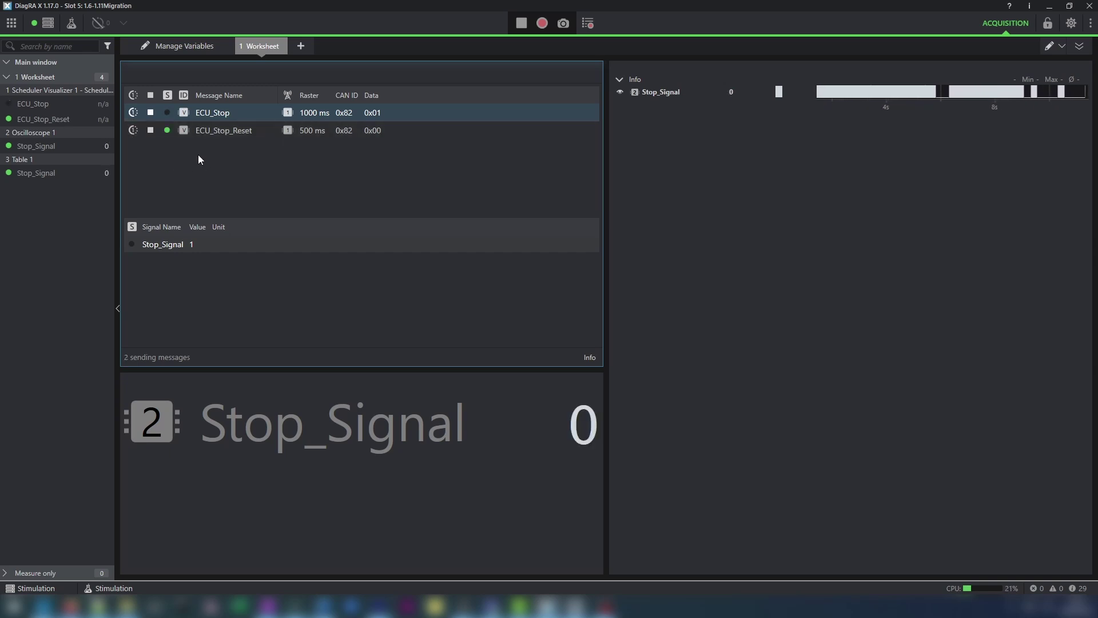
click(149, 131)
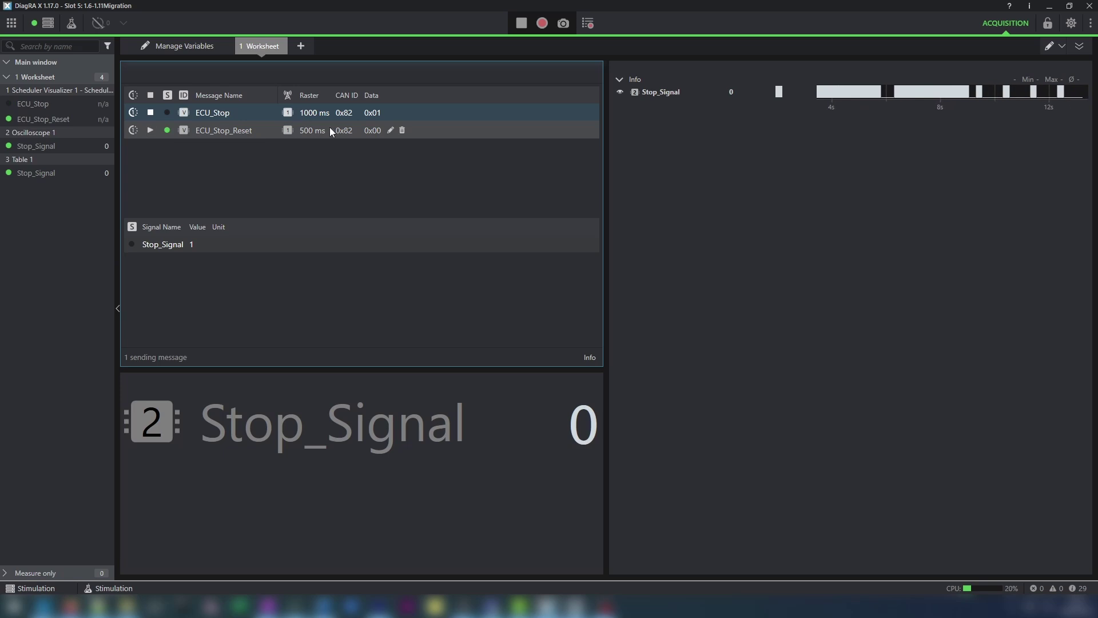
Change the hex data of the running ECU_Stop message to 00 and restore it to 01
click(391, 113)
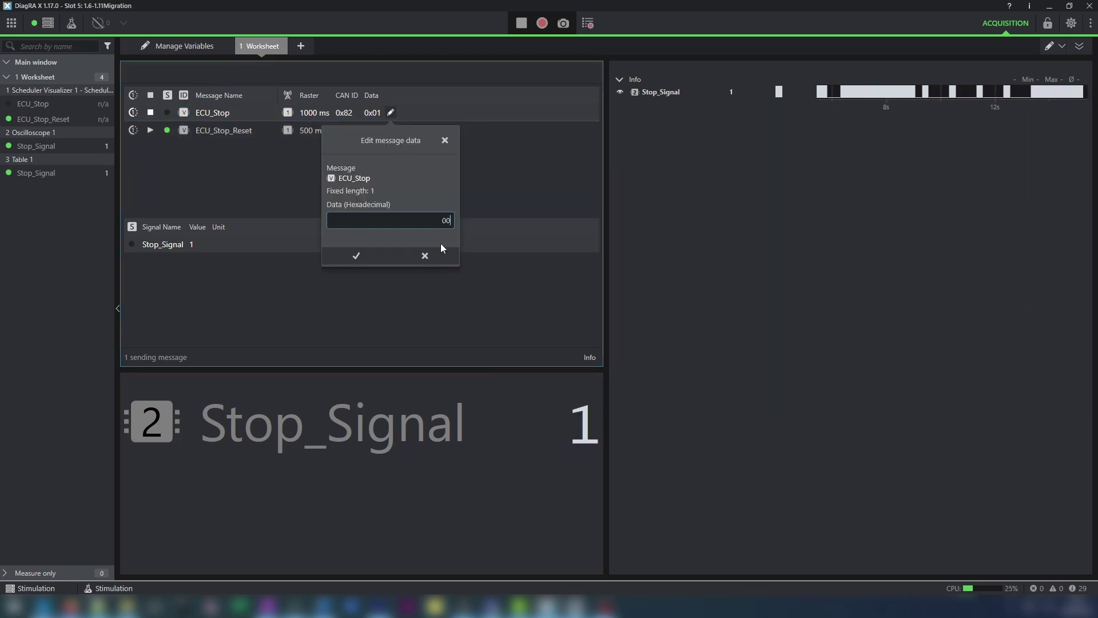
text(00)
click(369, 256)
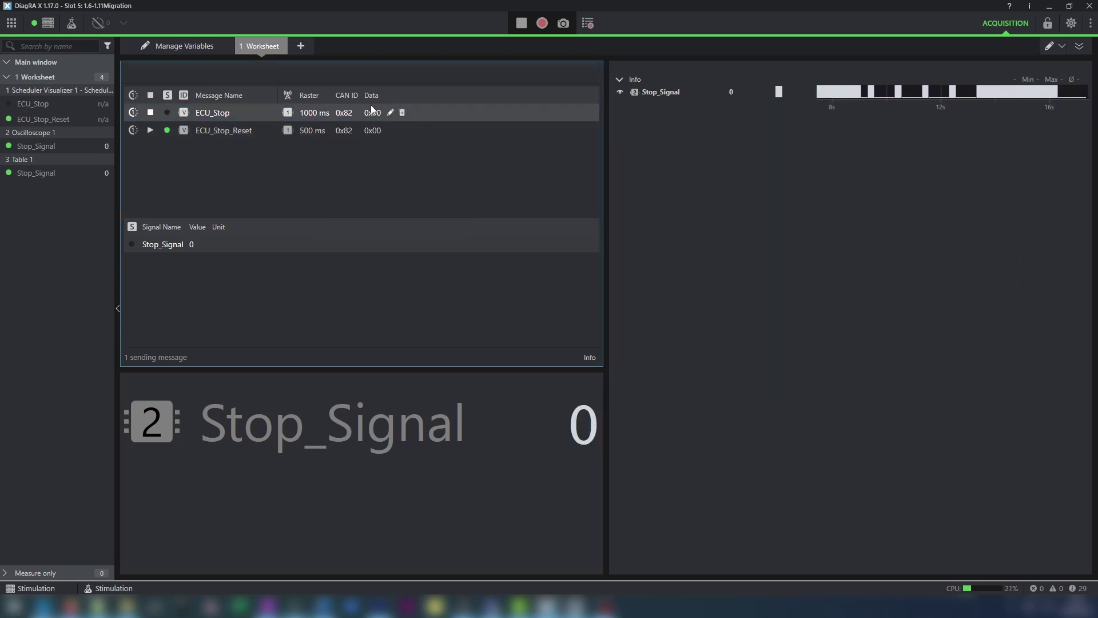
click(390, 113)
text(01)
key(Return)
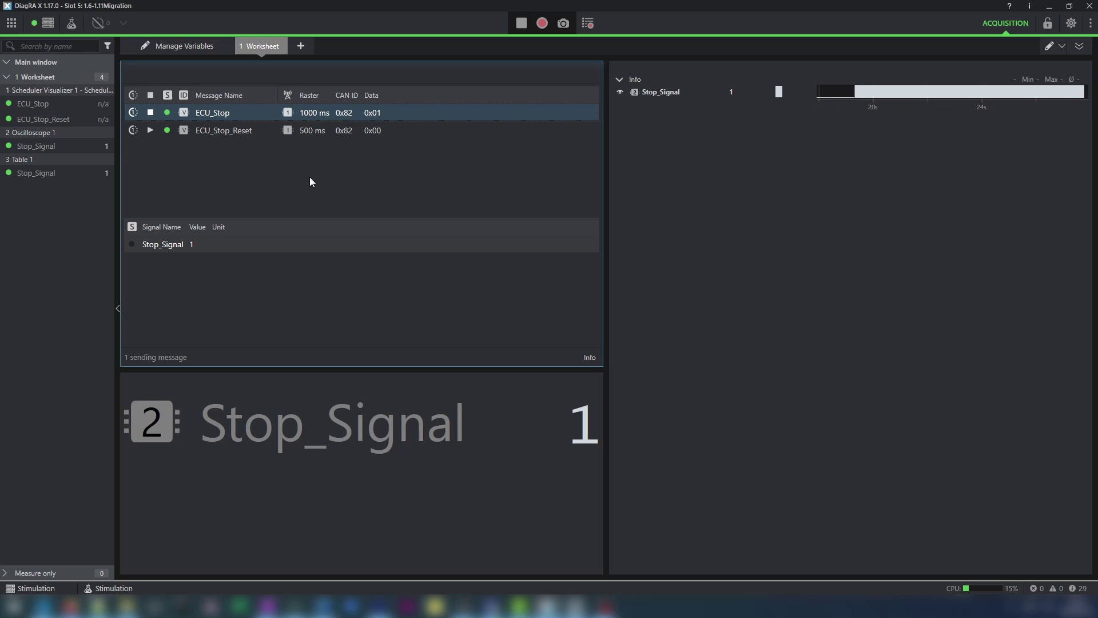
Send ECU_Stop_Reset cyclically alongside ECU_Stop, and stop both messages and the acquisition, ending in the source configuration
click(151, 130)
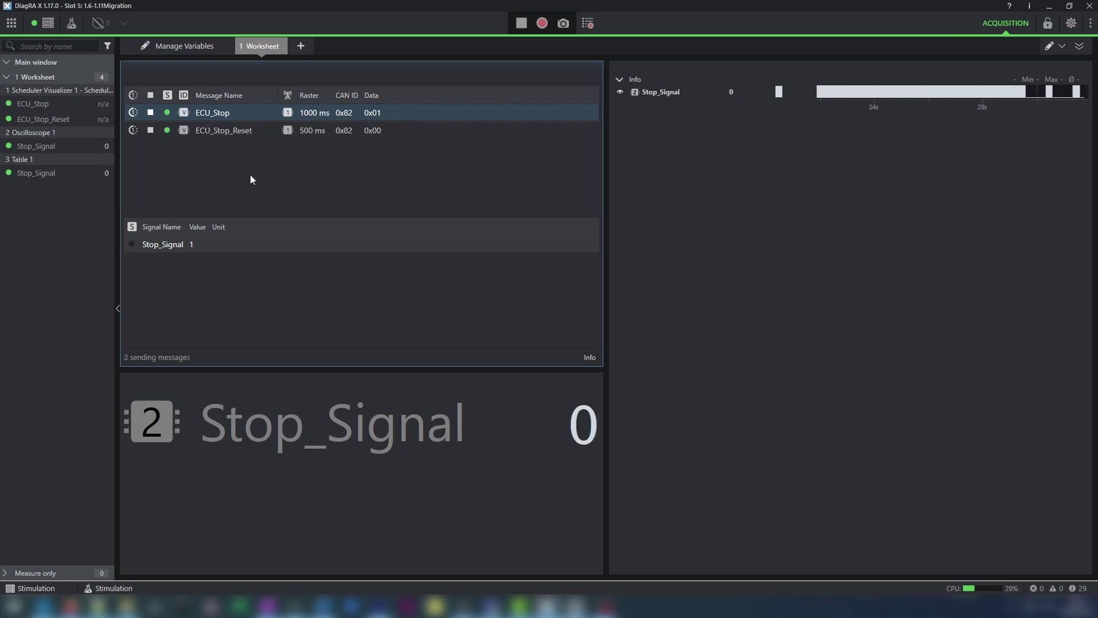
click(150, 131)
click(151, 112)
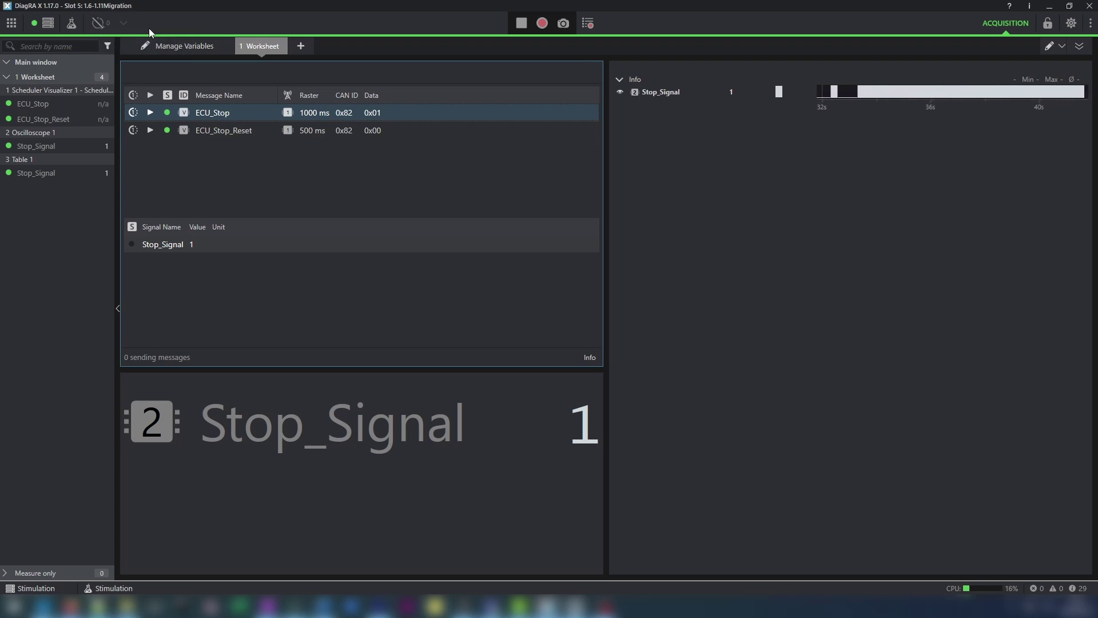
click(48, 23)
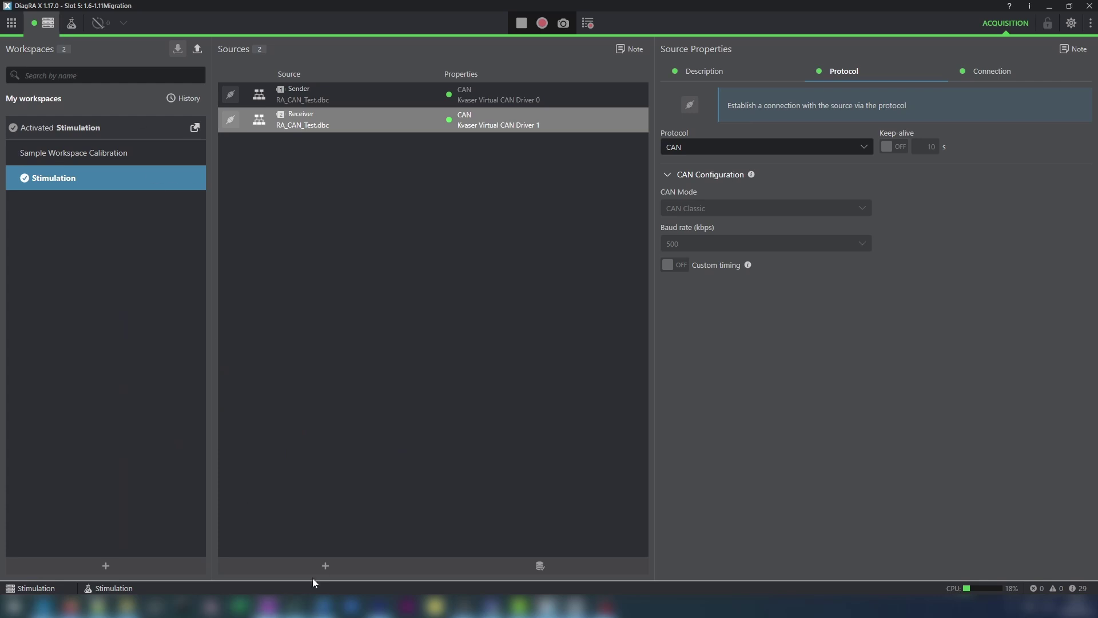
click(521, 23)
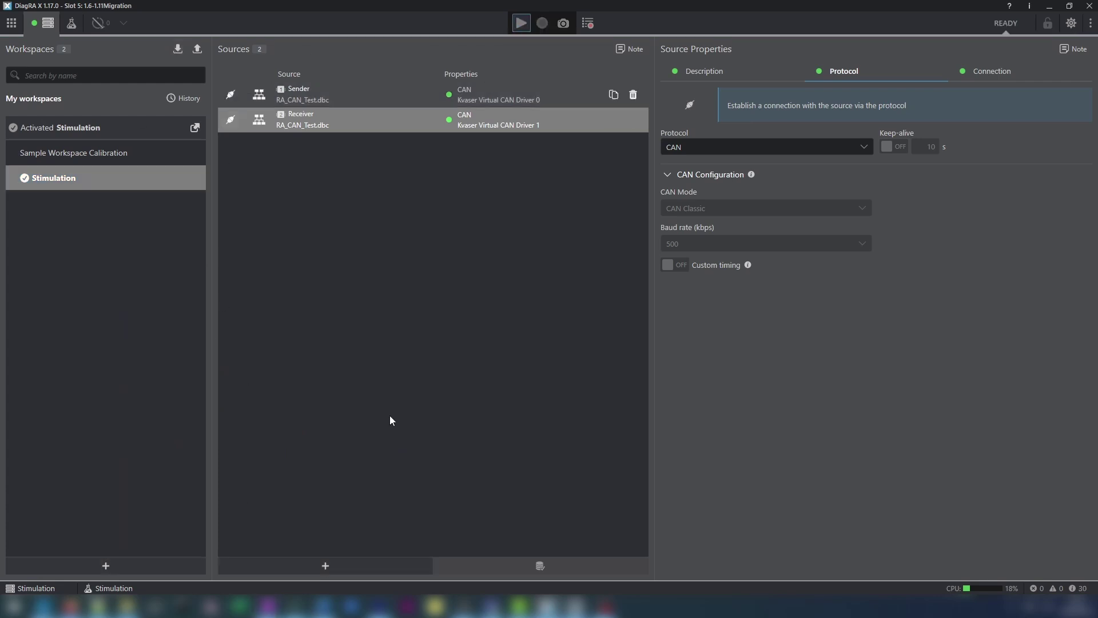
Add a control unit source with the description file Training ECU.a2l and the Simulation protocol
click(323, 566)
click(304, 447)
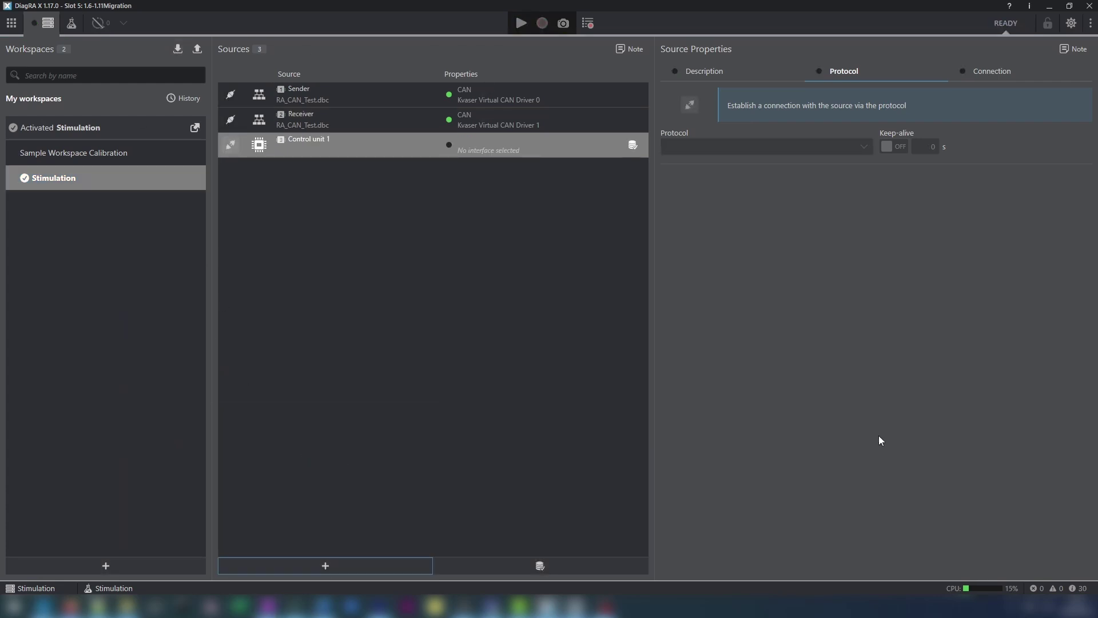
click(722, 78)
click(738, 173)
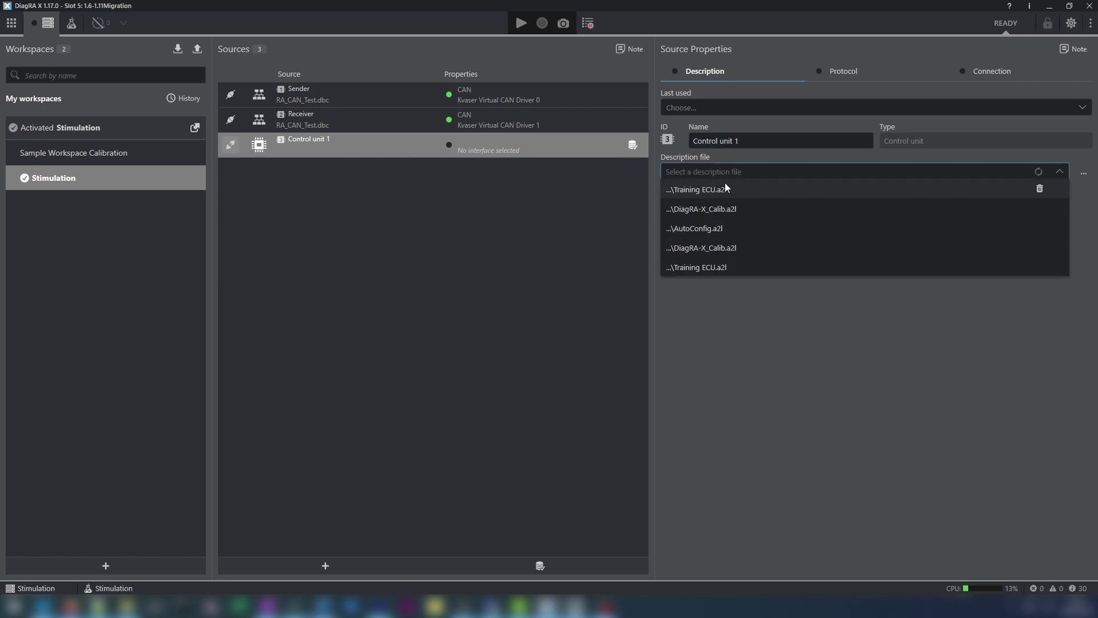
click(725, 184)
click(839, 71)
click(715, 149)
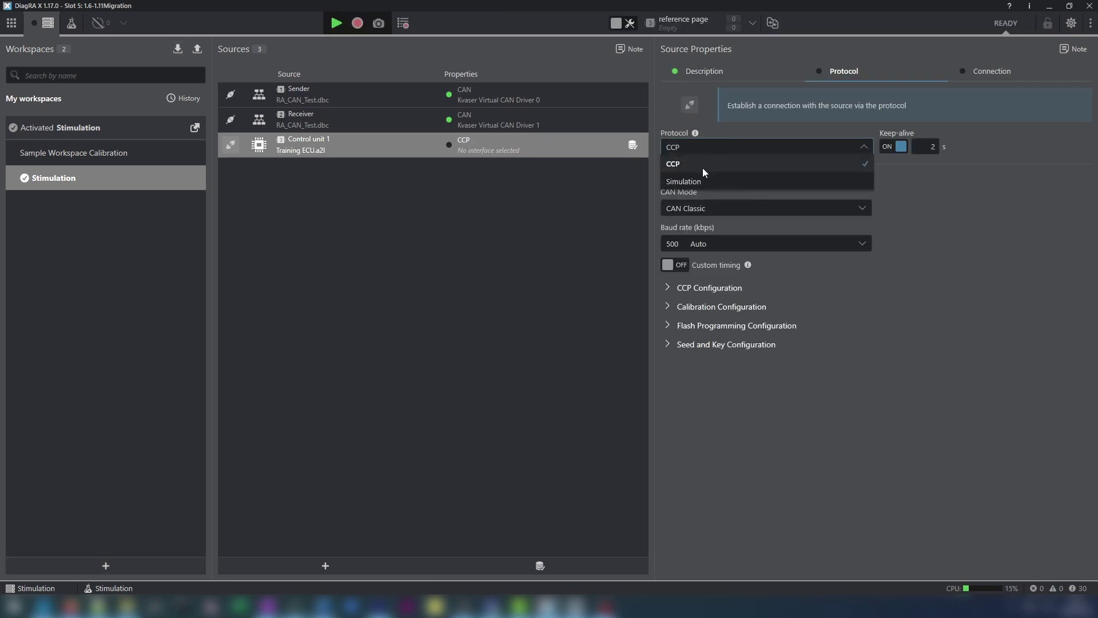
click(703, 168)
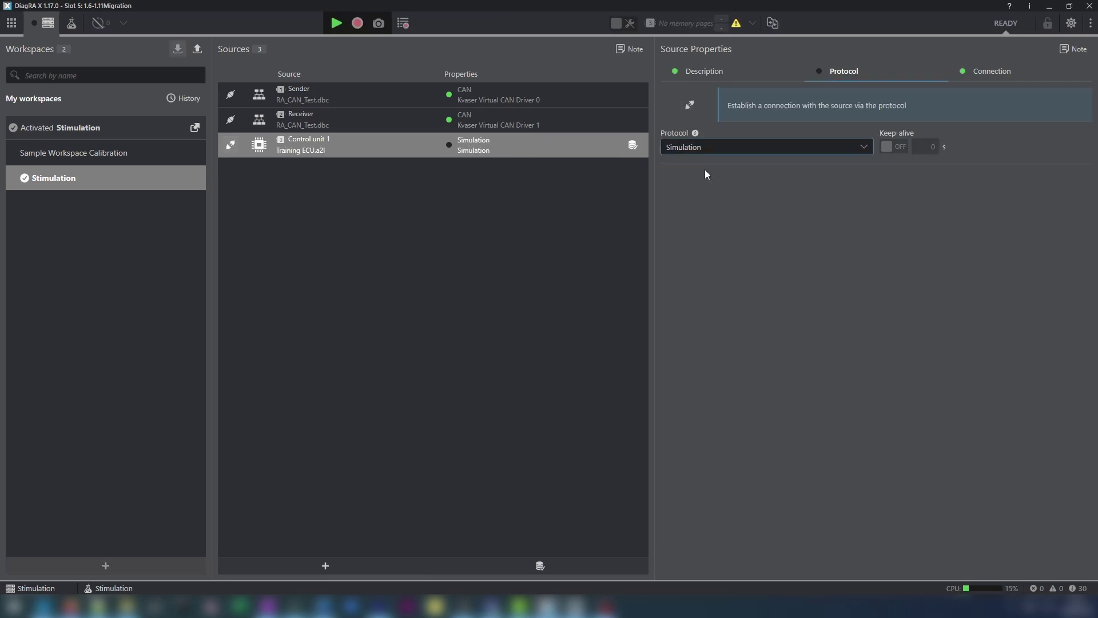
Filter the RAM cells of Control unit 1 by the description "-temp" and assign Eng_tCo_VW to Oscilloscope 1 and Table 1
click(48, 23)
click(161, 51)
scroll(171, 464, down, 3)
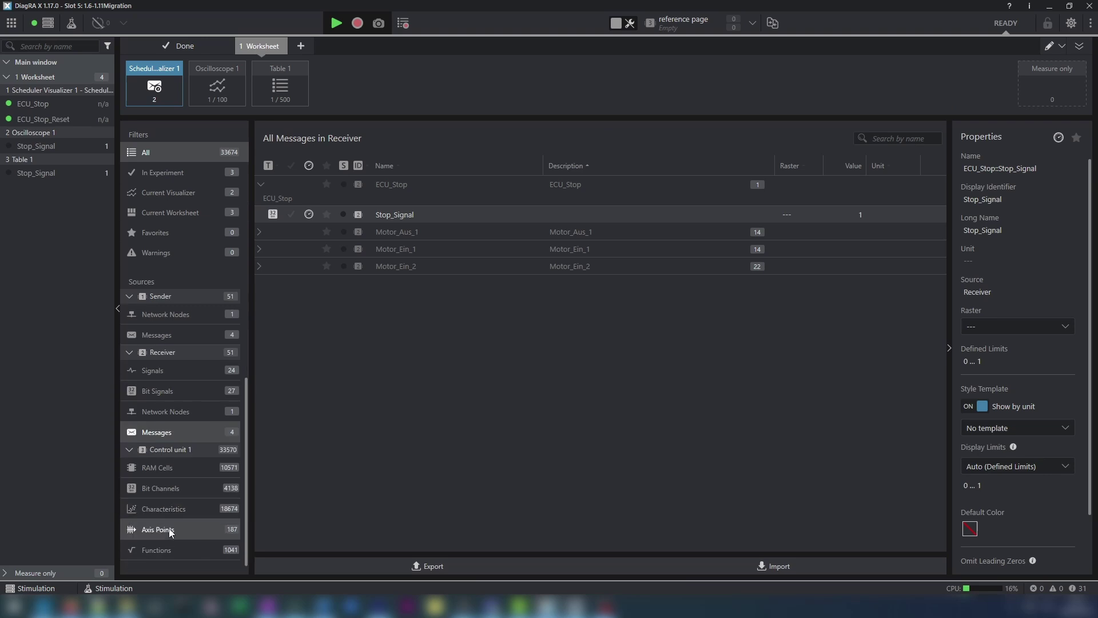
click(185, 473)
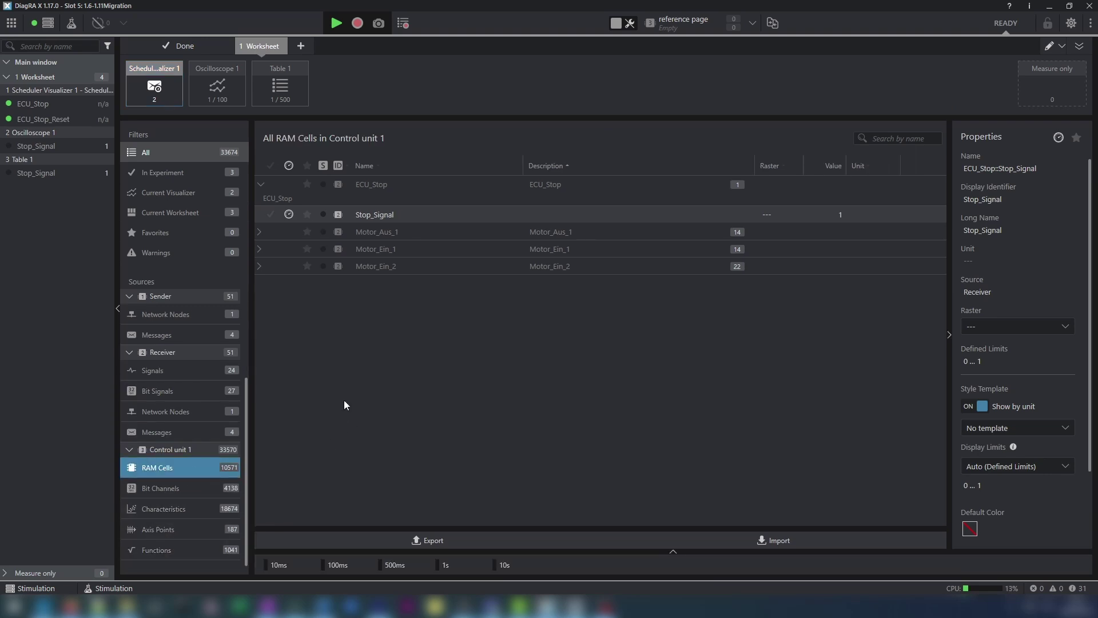
click(578, 166)
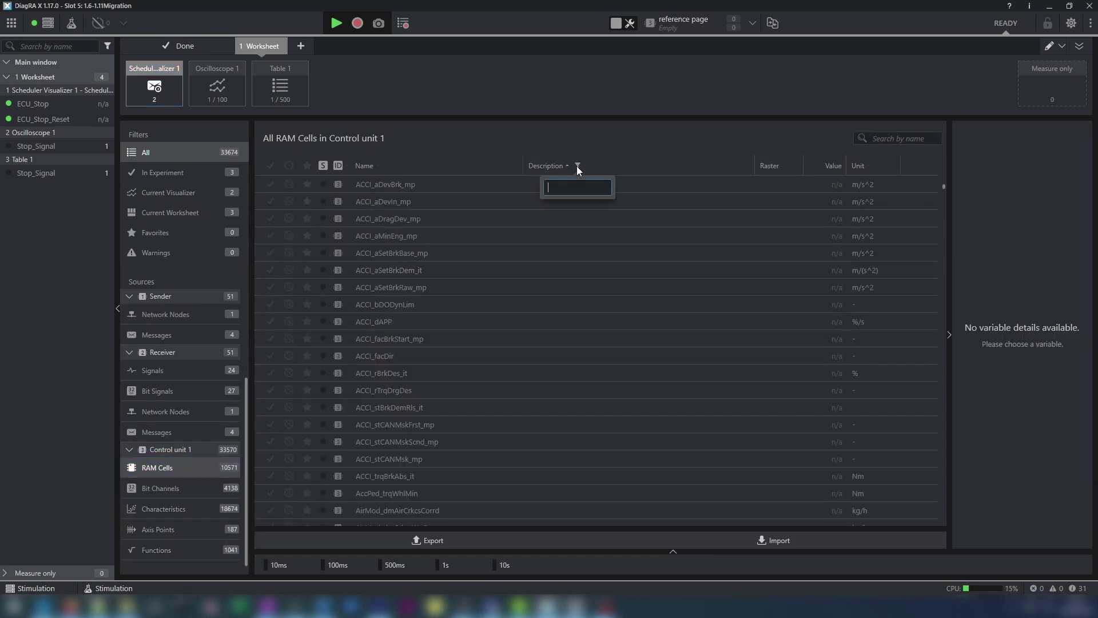
text(-temp)
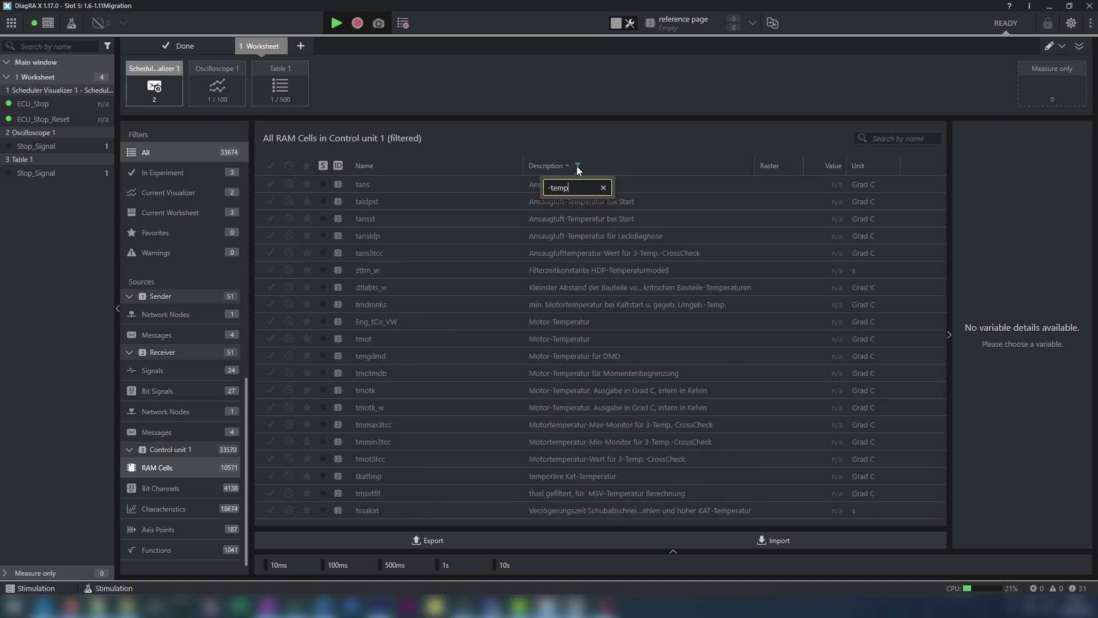
key(Return)
drag(550, 321, 218, 86)
drag(560, 321, 286, 91)
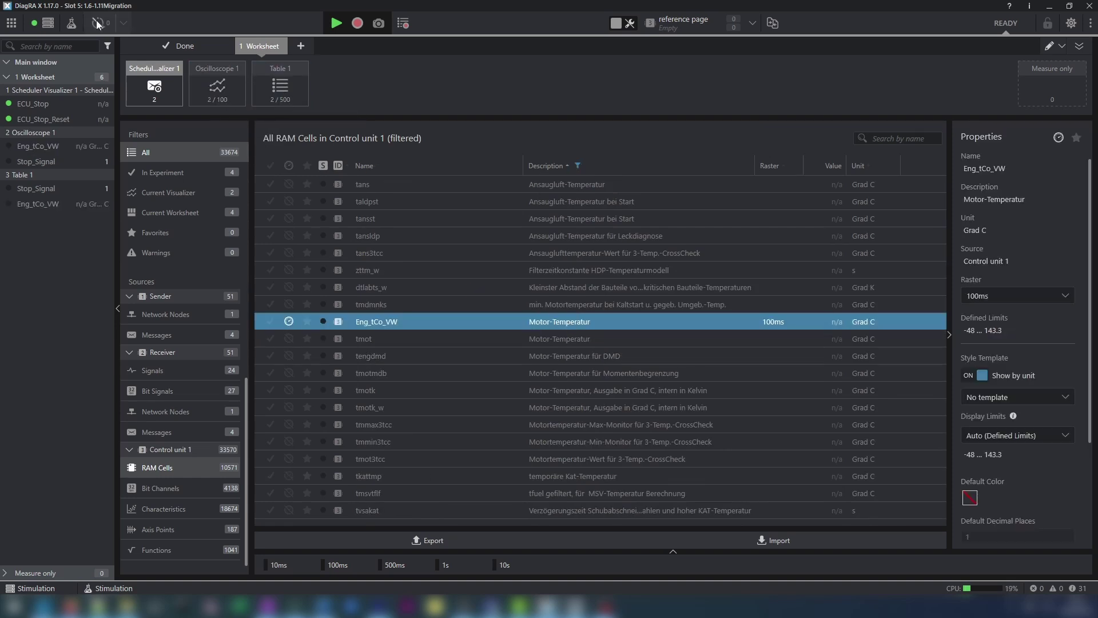
Create a trigger action named Emergency Switch
click(98, 23)
click(121, 575)
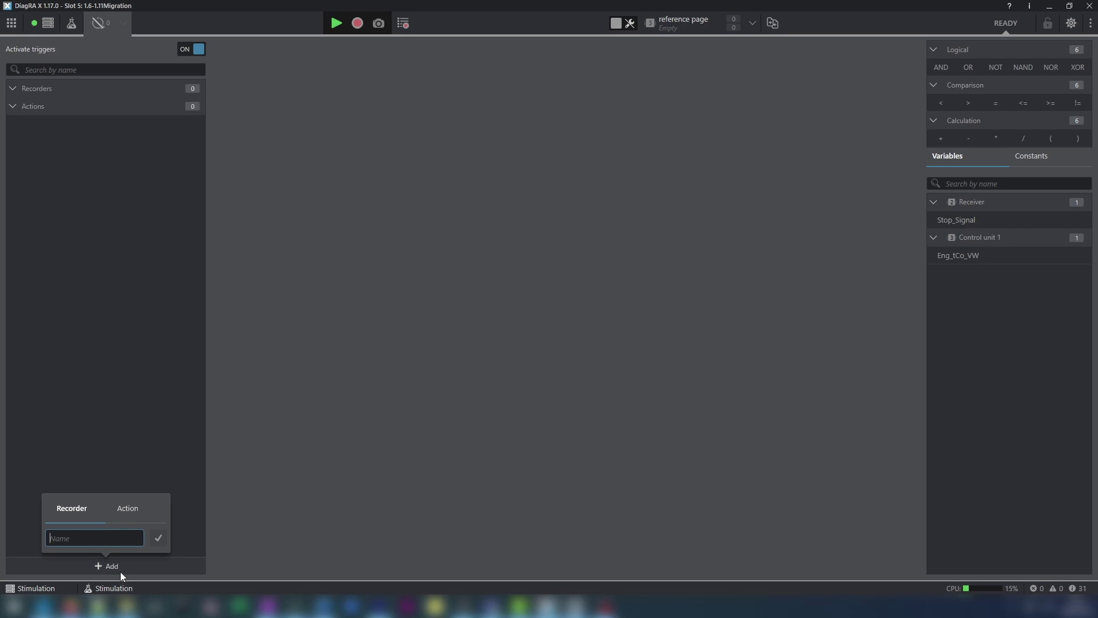
click(129, 516)
text(Emergency Sw)
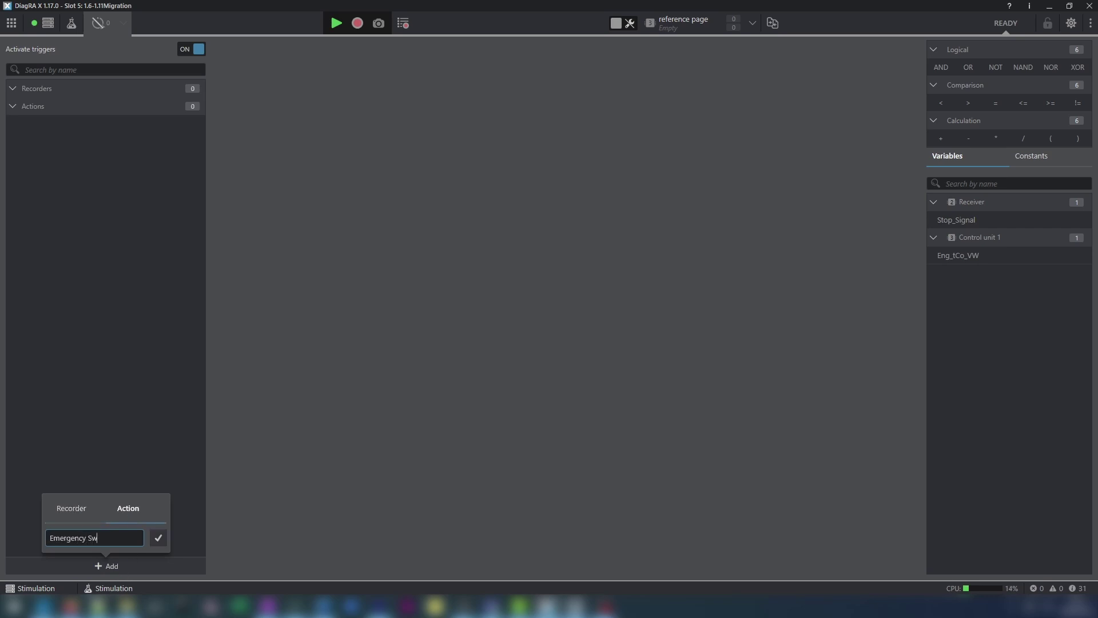
text(itch)
click(158, 538)
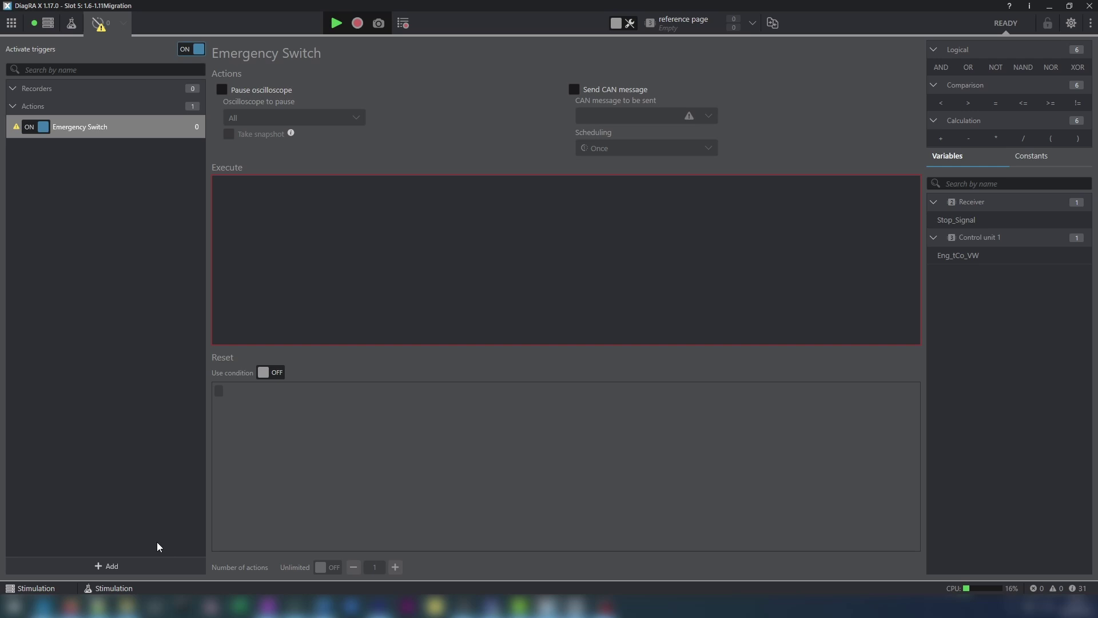
Enable sending a CAN message for the Emergency Switch action and select ECU_Stop as the message
click(574, 91)
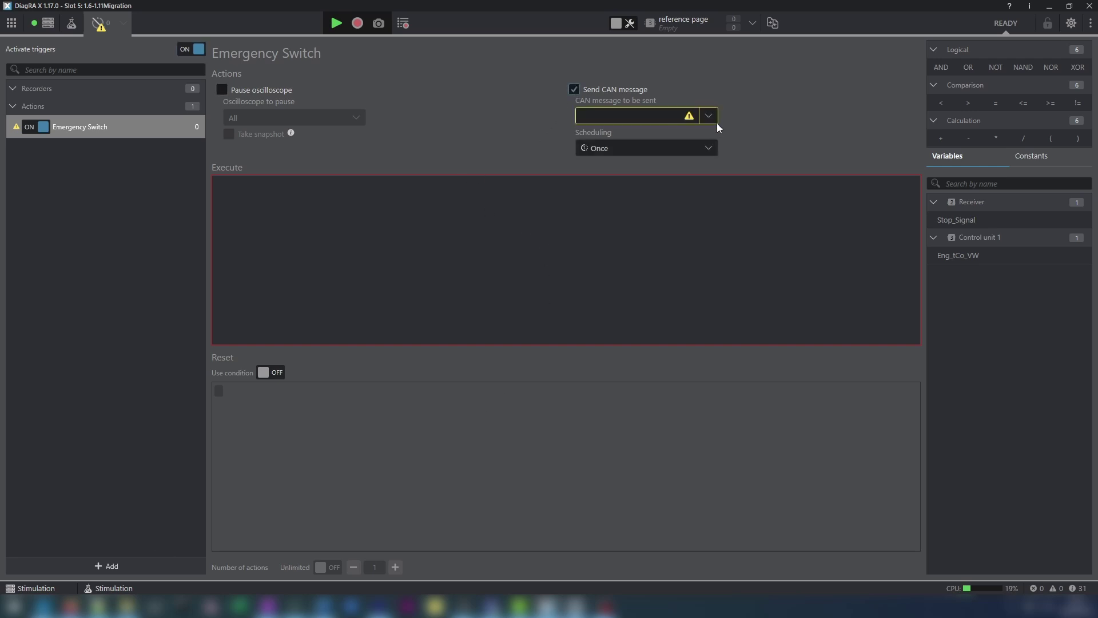
click(709, 117)
click(626, 133)
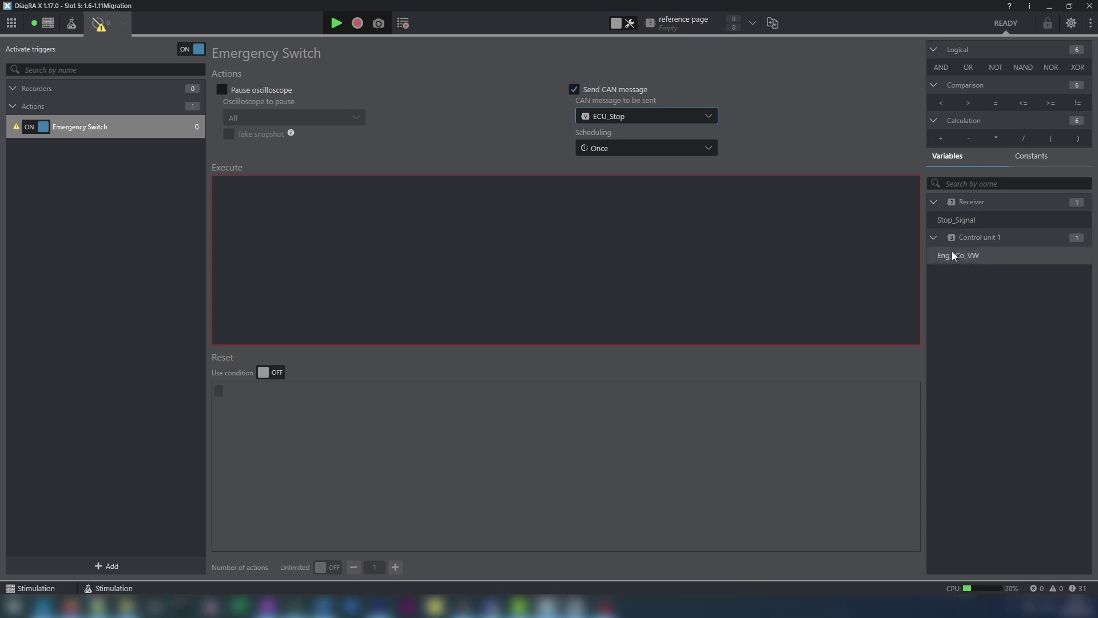
Define the execute condition of Emergency Switch as Eng_tCo_VW >140
drag(943, 253, 276, 191)
click(285, 184)
text(>)
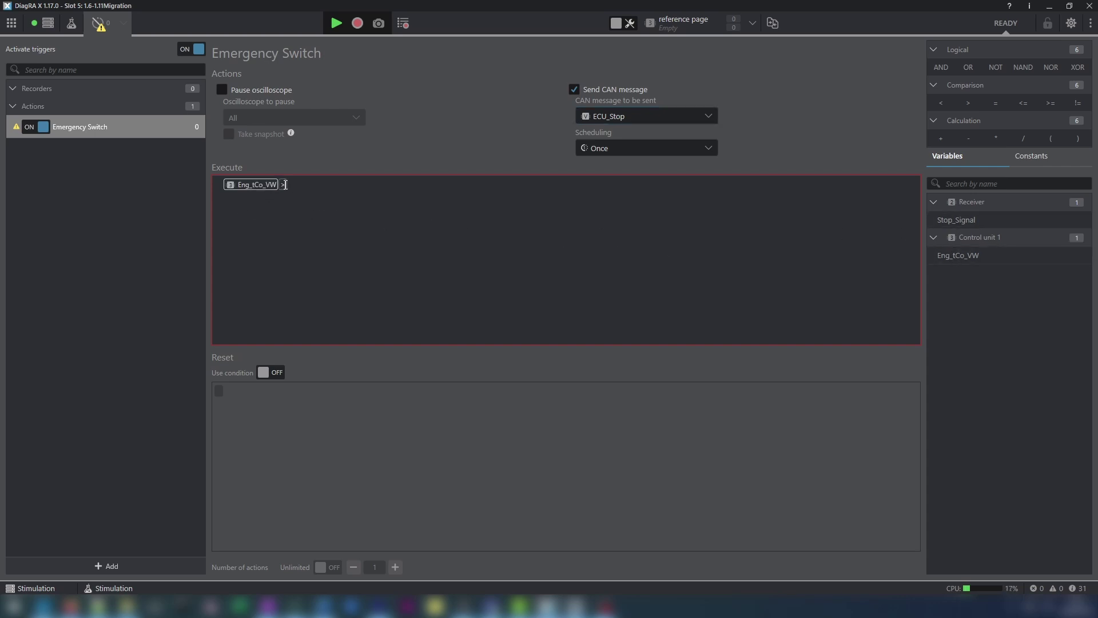
text(140)
key(Tab)
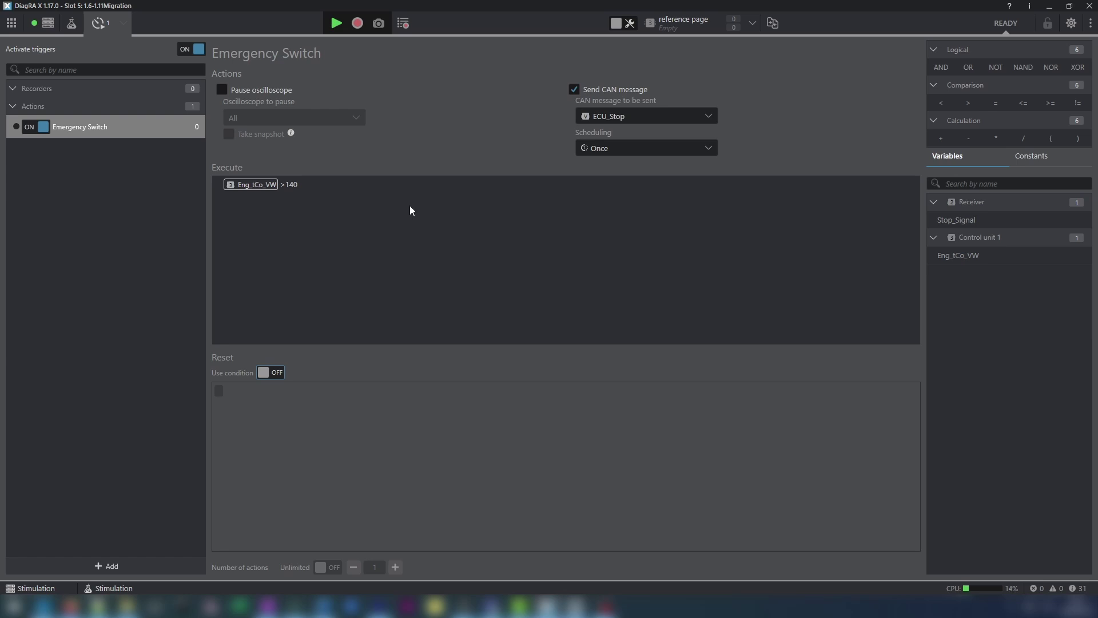
Enable the reset condition Eng_tCo_VW <100 for the Emergency Switch action and run a short test acquisition
click(273, 372)
drag(1000, 255, 218, 396)
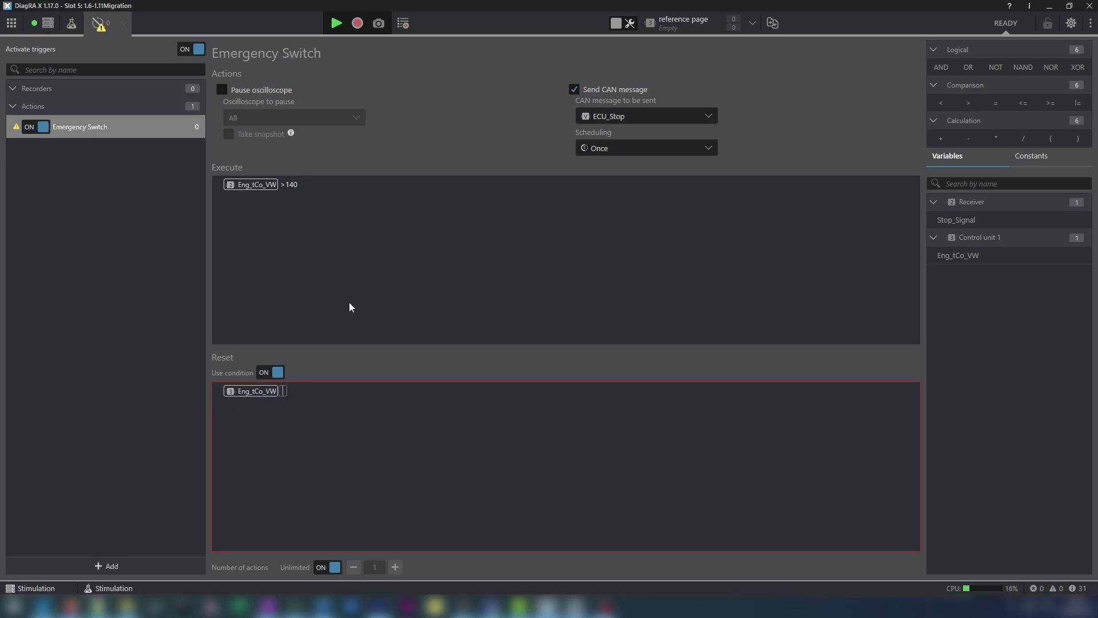
text(<100)
click(337, 23)
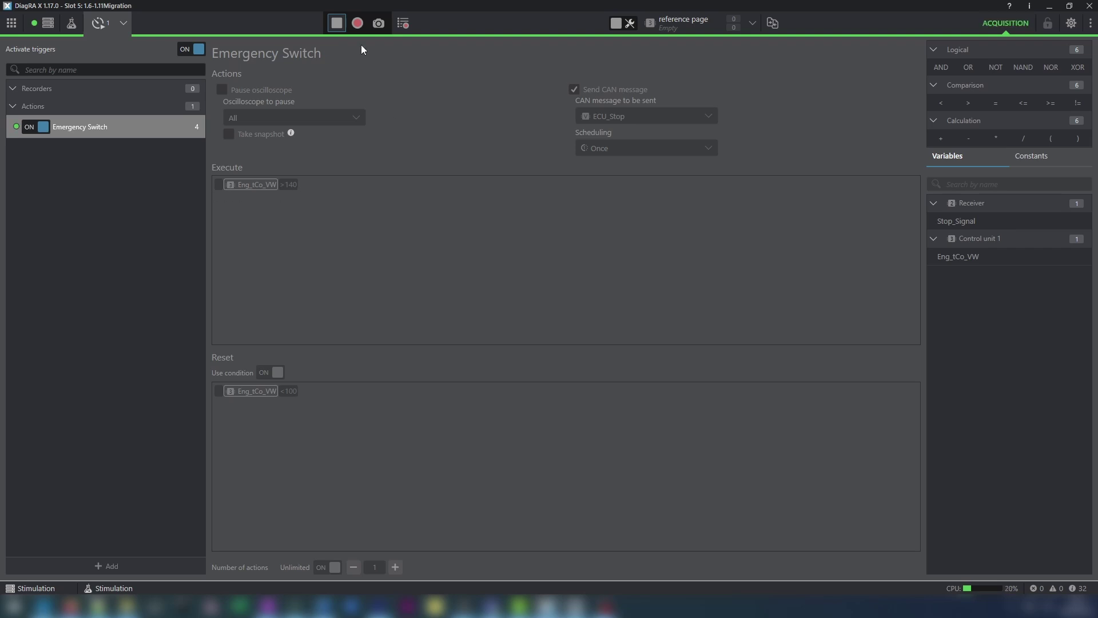
click(336, 23)
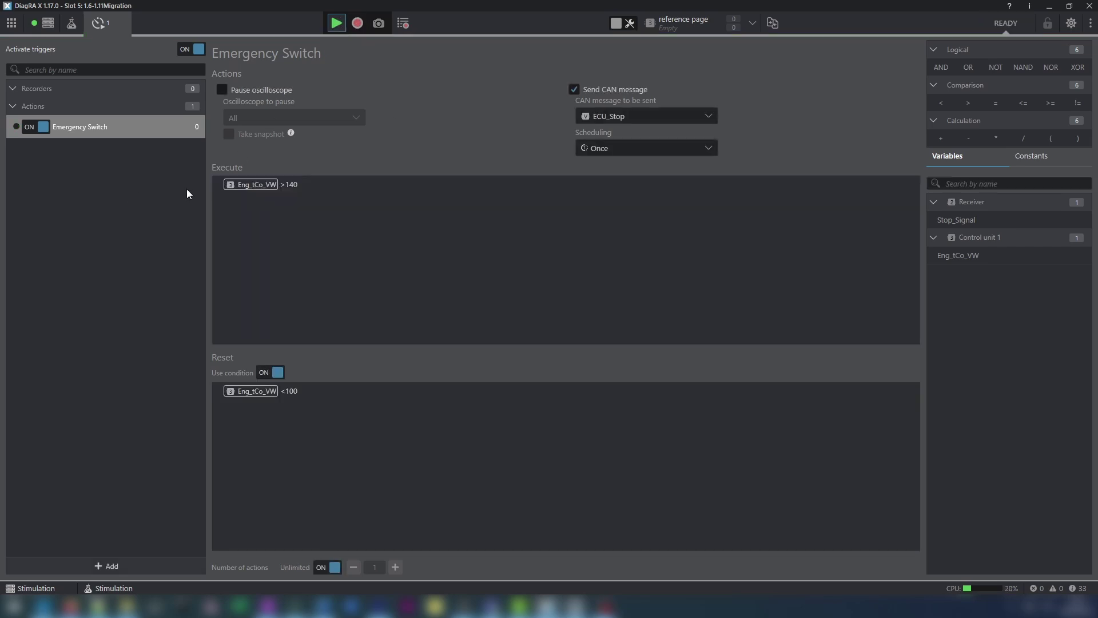
Add a second trigger action named Emergency Switch Reset
click(109, 565)
click(128, 508)
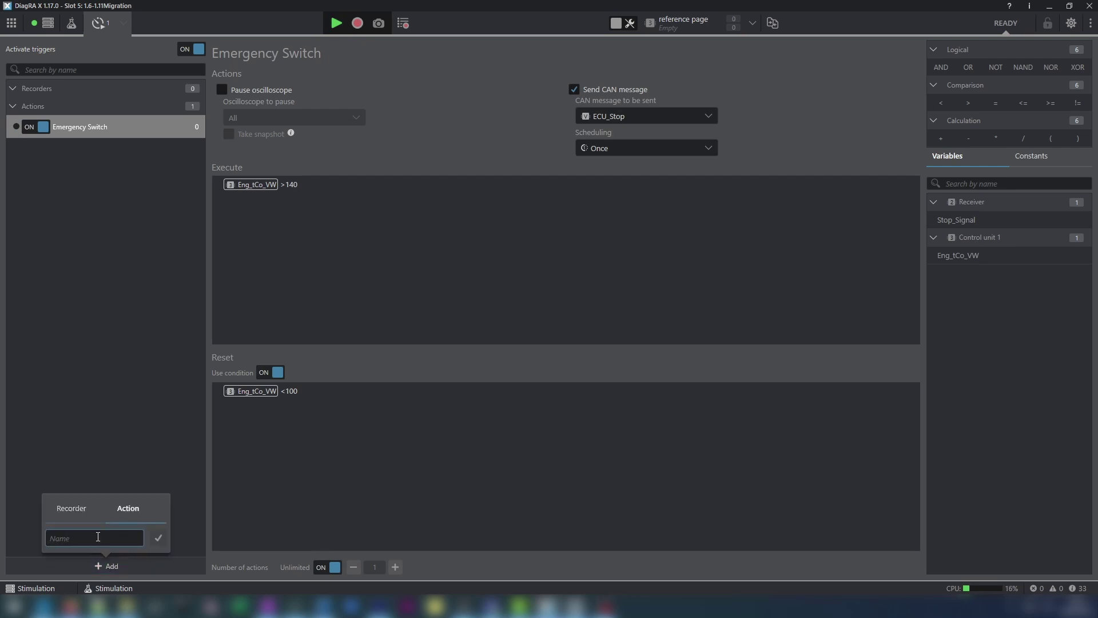
text(Emergency Switch Reset)
key(Return)
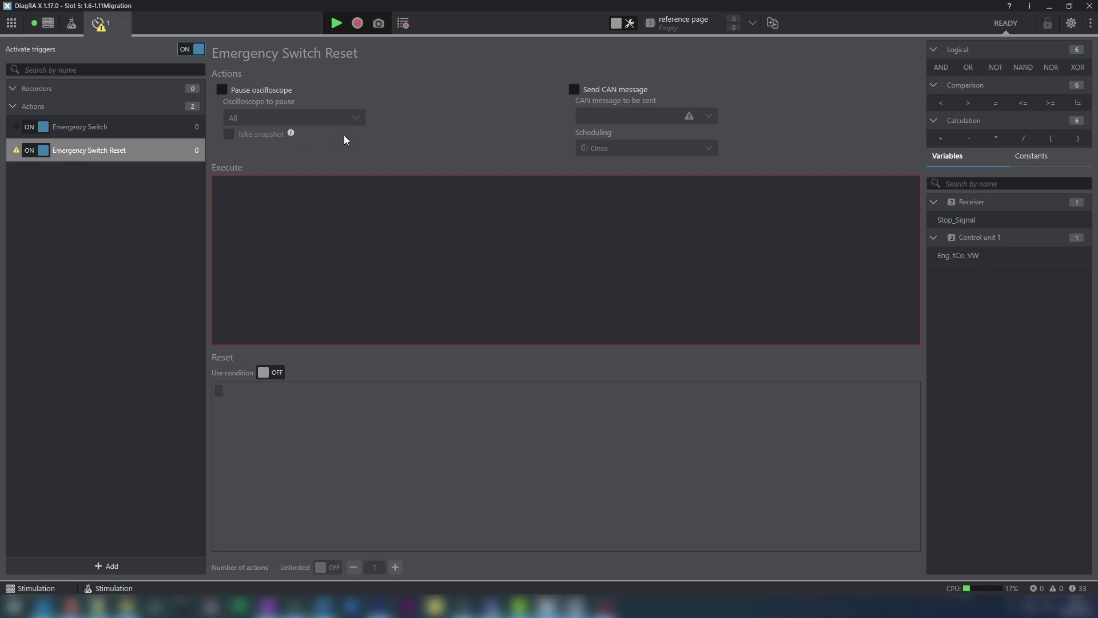
Enable sending a CAN message for Emergency Switch Reset and select ECU_Stop_Reset as the message
click(589, 87)
click(660, 114)
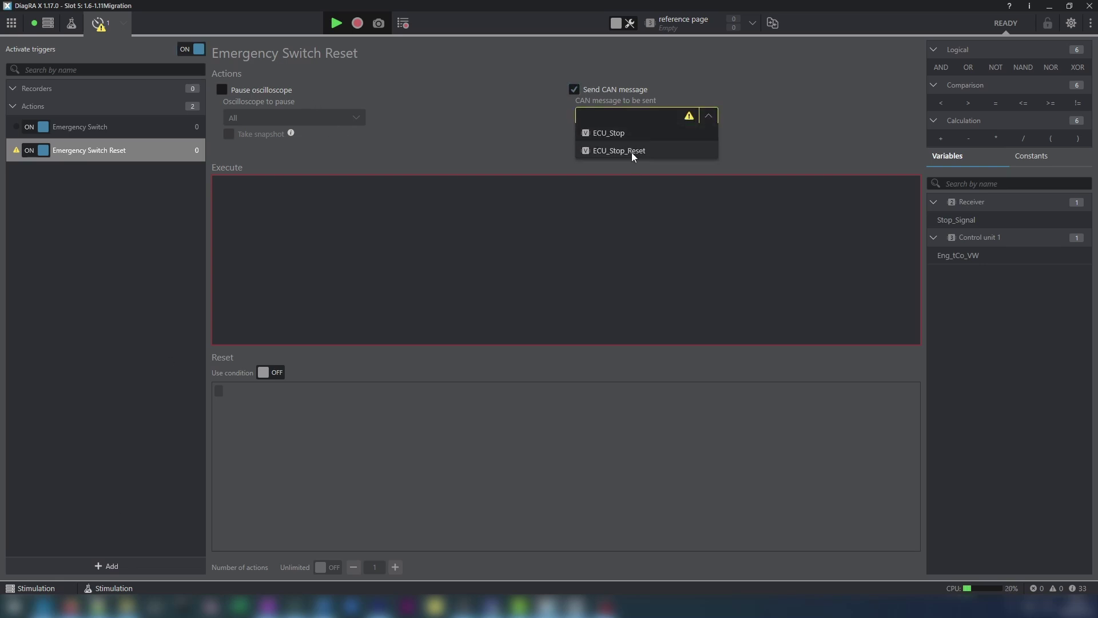
click(632, 151)
Define the execute condition of Emergency Switch Reset as Eng_tCo_VW <80
drag(967, 254, 247, 190)
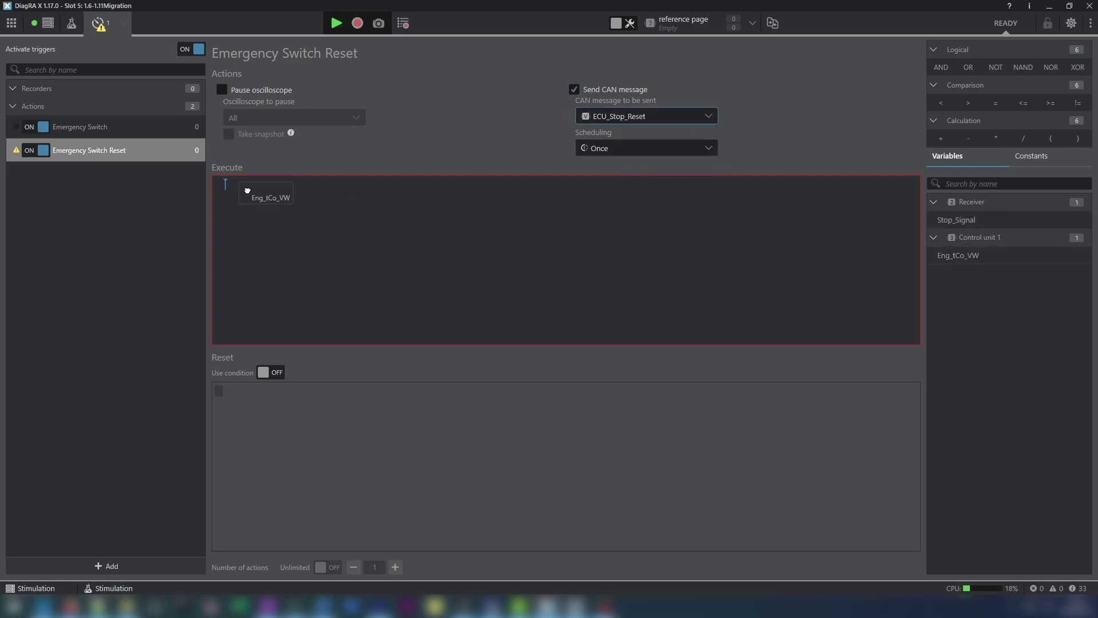
click(283, 184)
text(>)
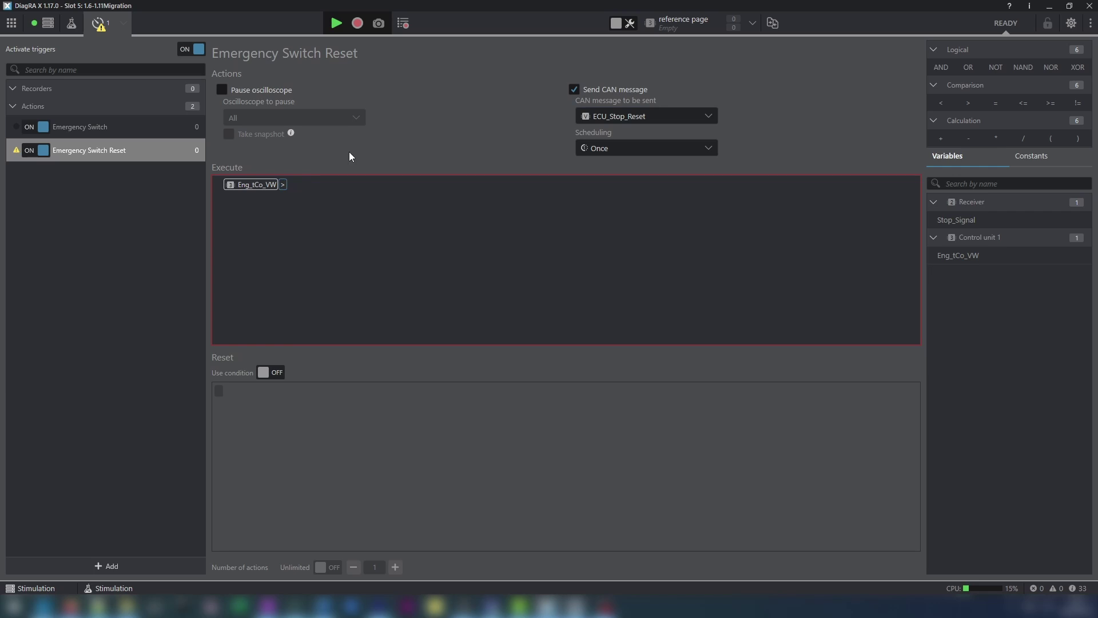
key(BackSpace)
text(<80)
Enable the reset condition for Emergency Switch Reset and define it as Eng_tCo_VW >130
click(264, 372)
click(228, 390)
drag(966, 255, 265, 399)
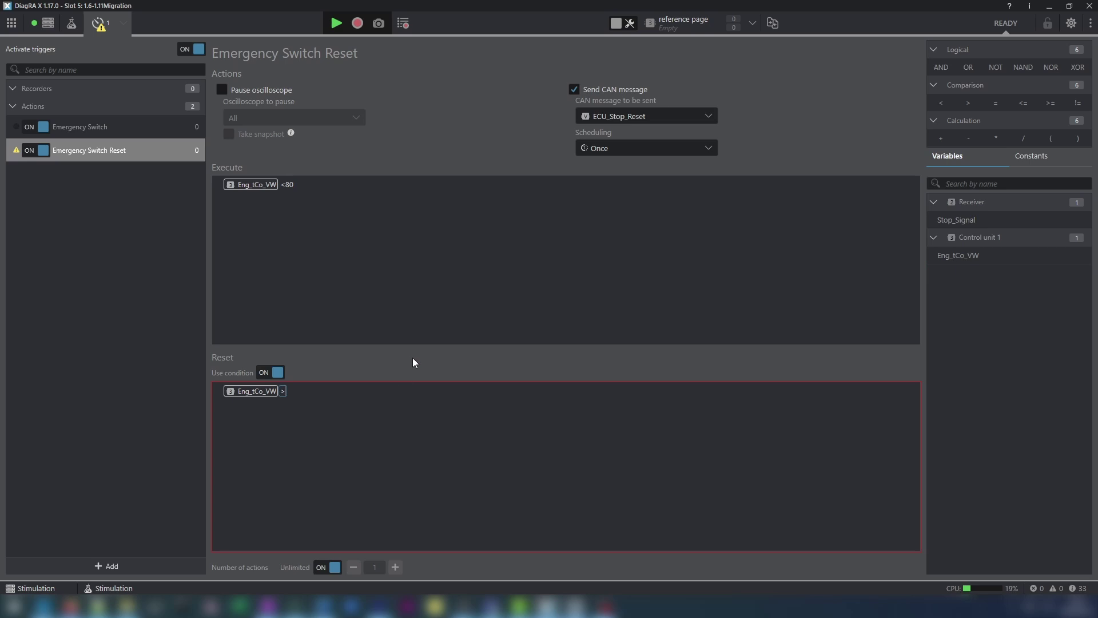
text(>130)
Start the acquisition with both triggers active and return to the worksheet to watch Stop_Signal and Eng_tCo_VW
click(336, 23)
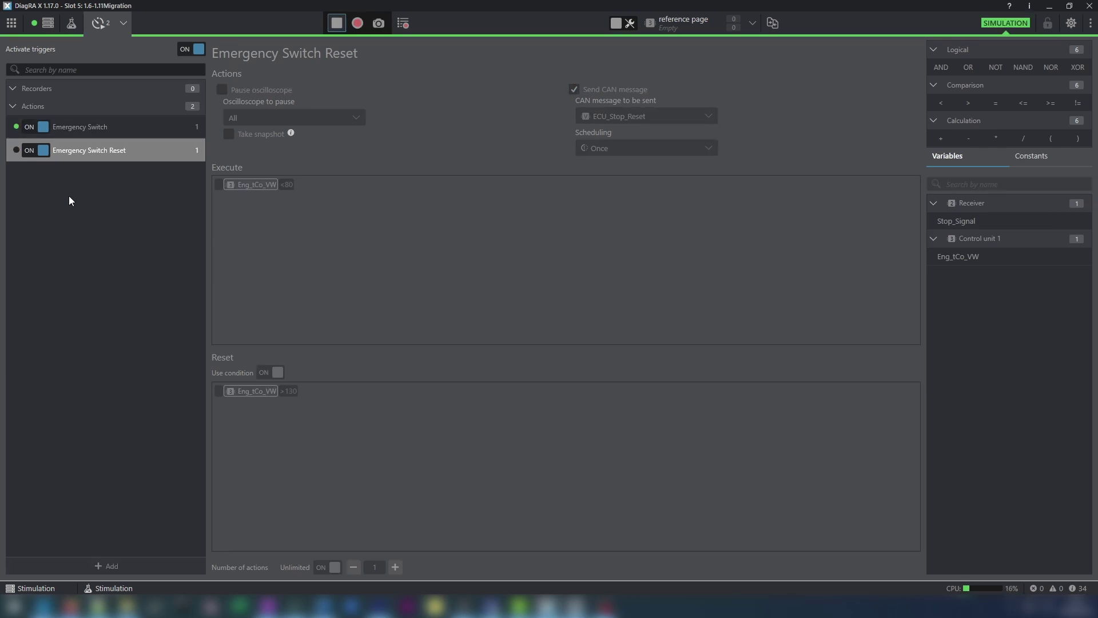
click(98, 23)
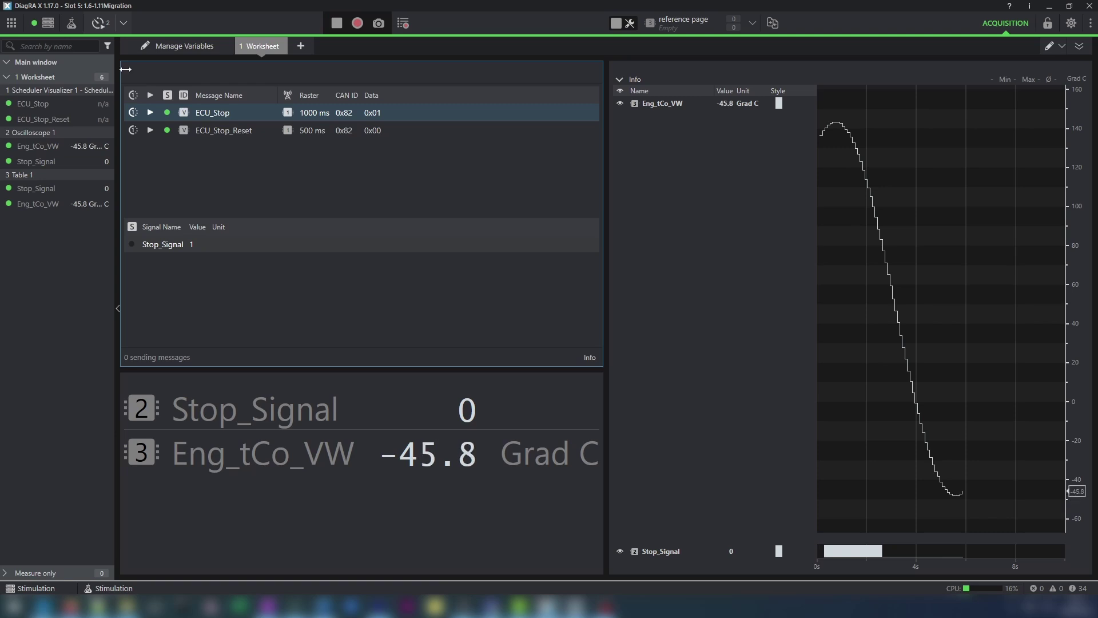